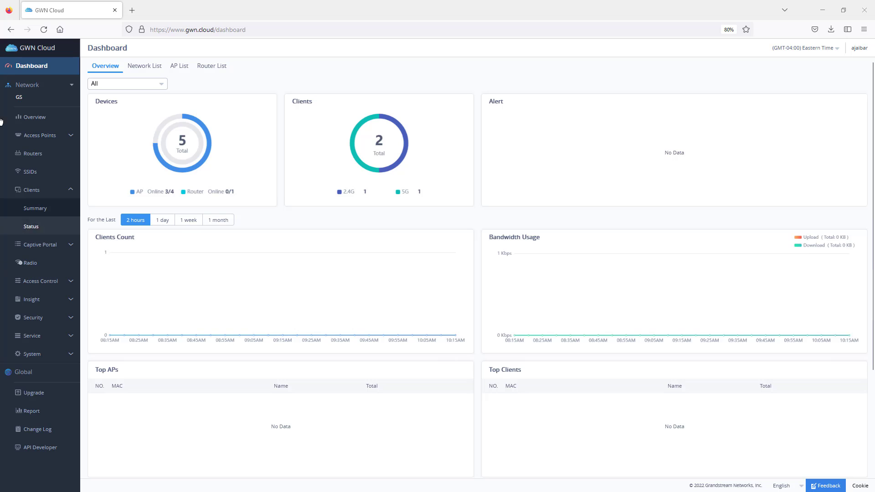
Step: Select the GS network and open the configuration list of its access points
left_click(47, 87)
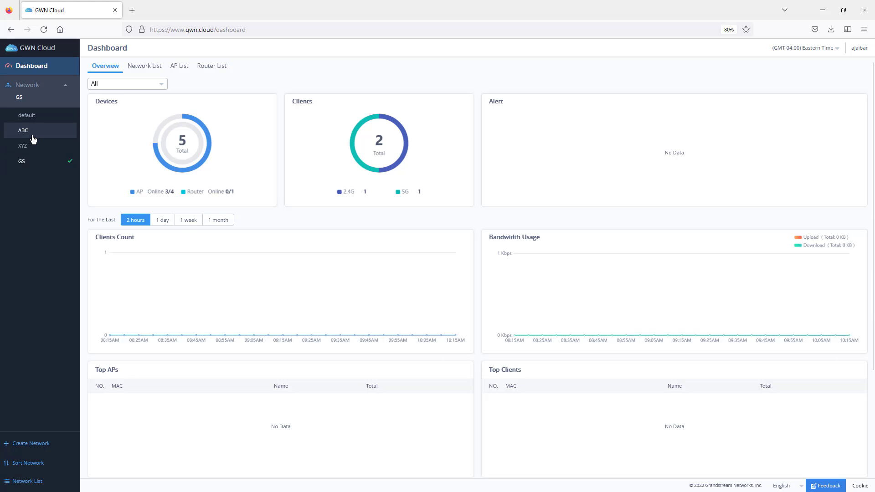
left_click(35, 166)
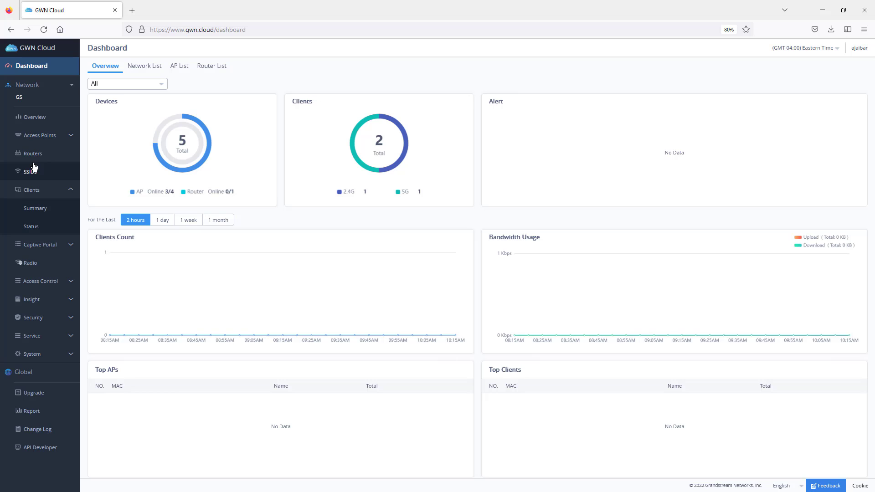
left_click(40, 136)
left_click(42, 172)
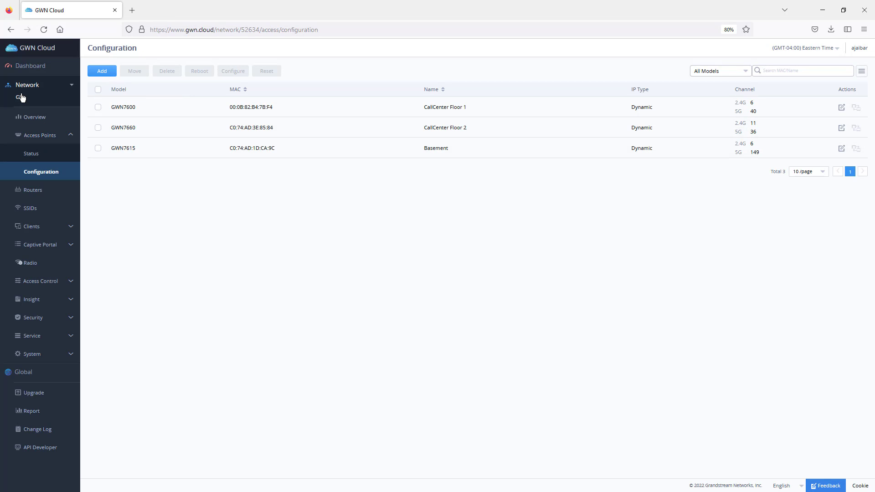
Step: Examine the manual entry and CSV import options for adding an access point
left_click(102, 72)
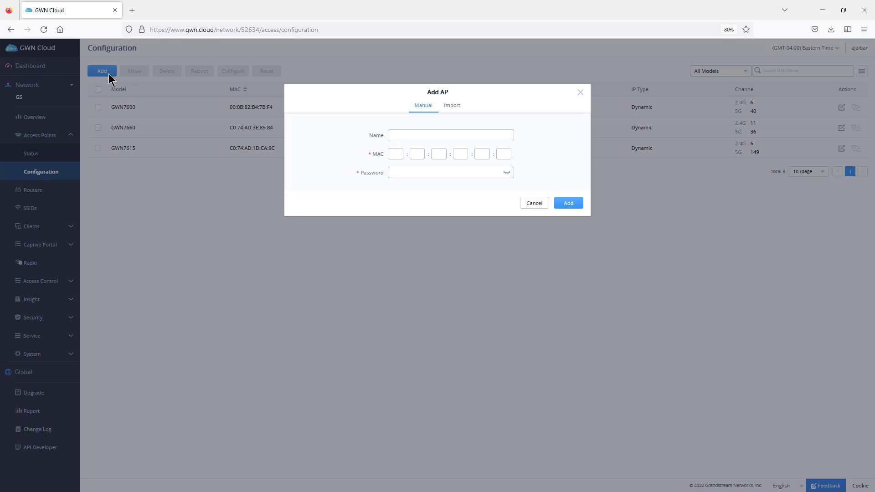
left_click(428, 136)
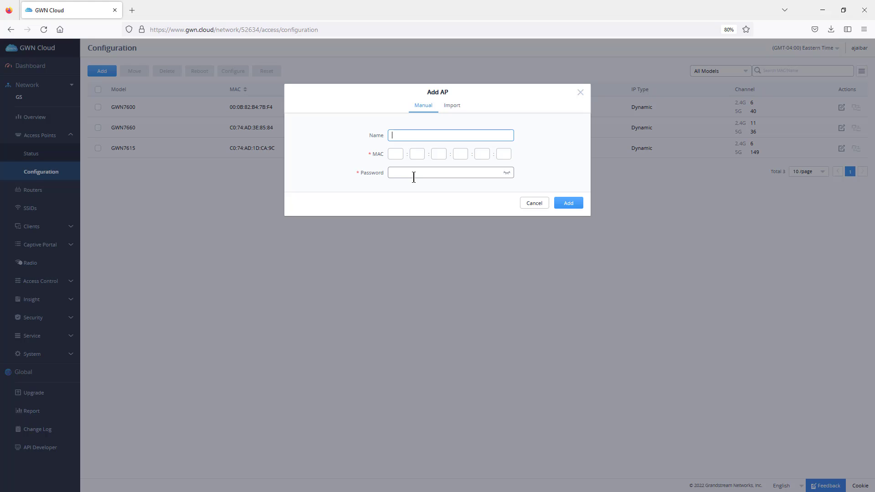
left_click(454, 108)
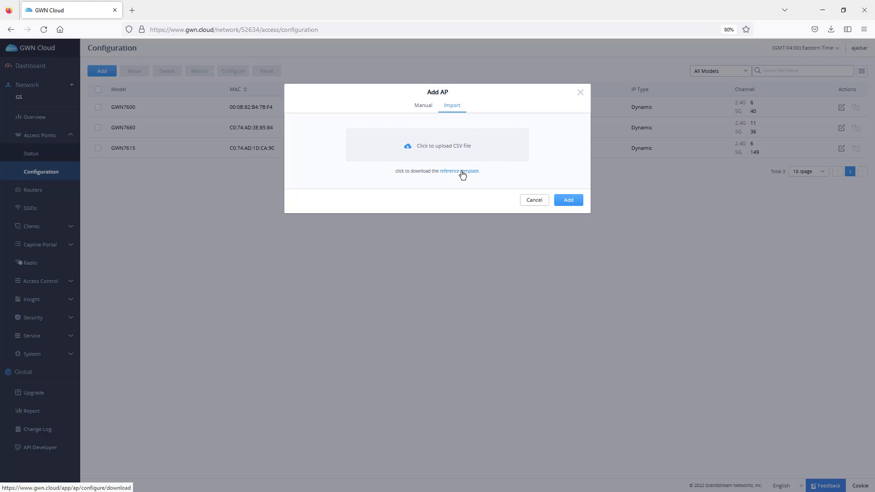
left_click(422, 106)
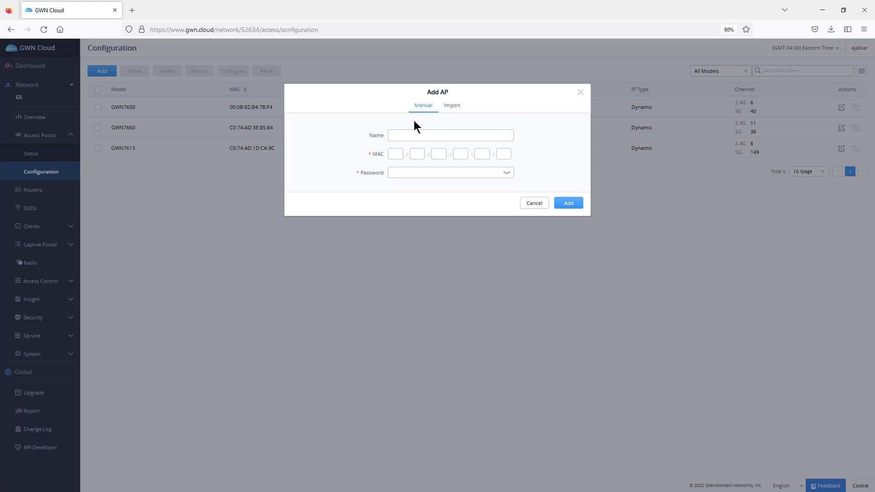
left_click(453, 107)
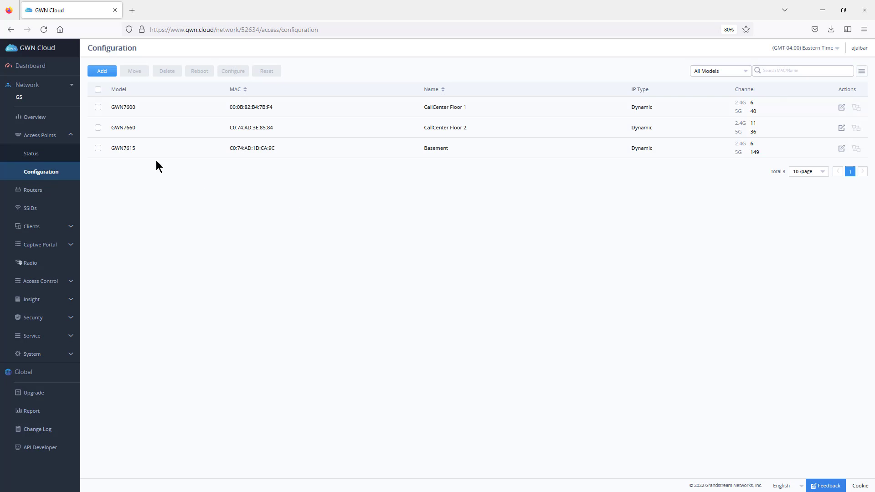
Step: Review the access points' status list and the basic Wi-Fi settings of the GWN-Cloud SSID without saving changes
left_click(64, 155)
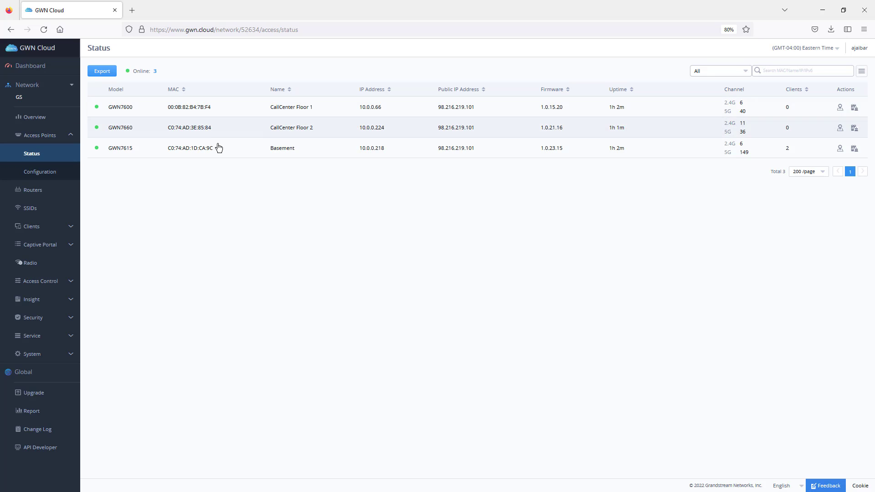
left_click(33, 210)
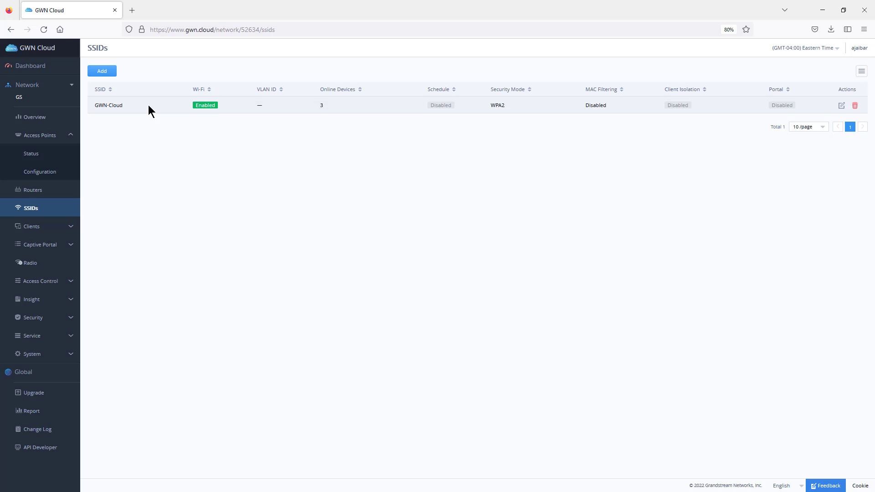
left_click(841, 106)
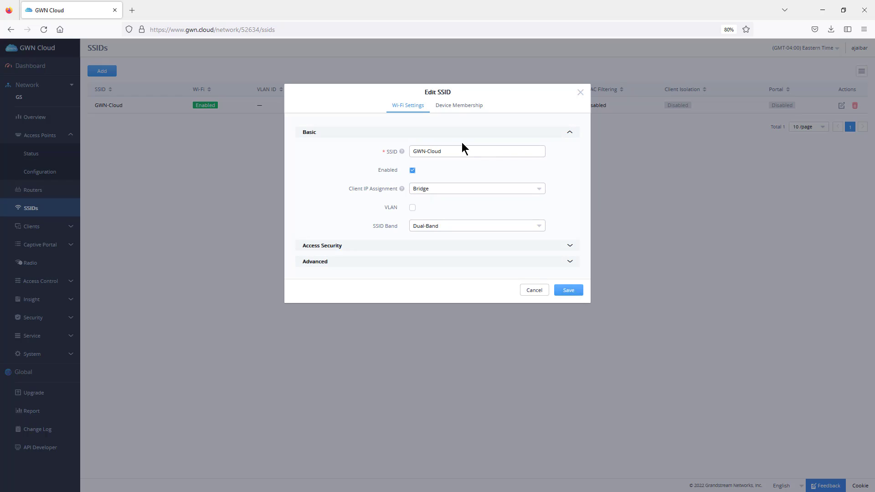
left_click(412, 171)
left_click(580, 92)
Step: Start a new SSID named office and enable it
left_click(102, 73)
left_click(430, 151)
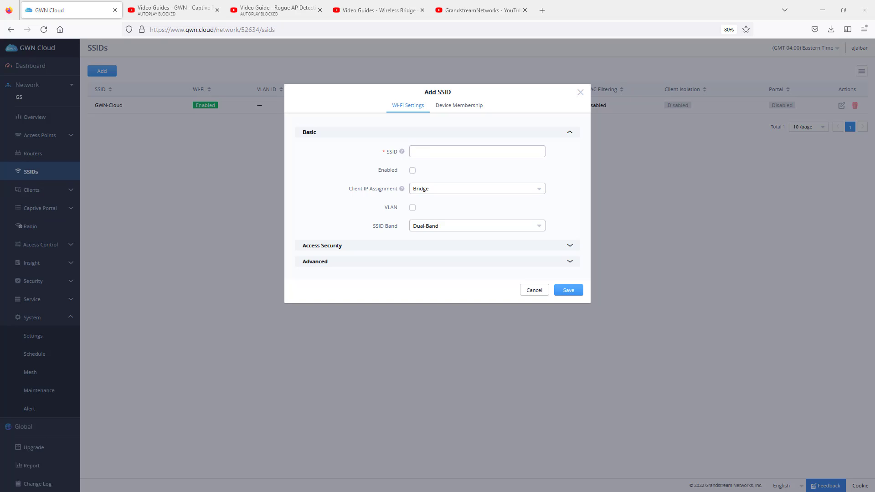
left_click(444, 152)
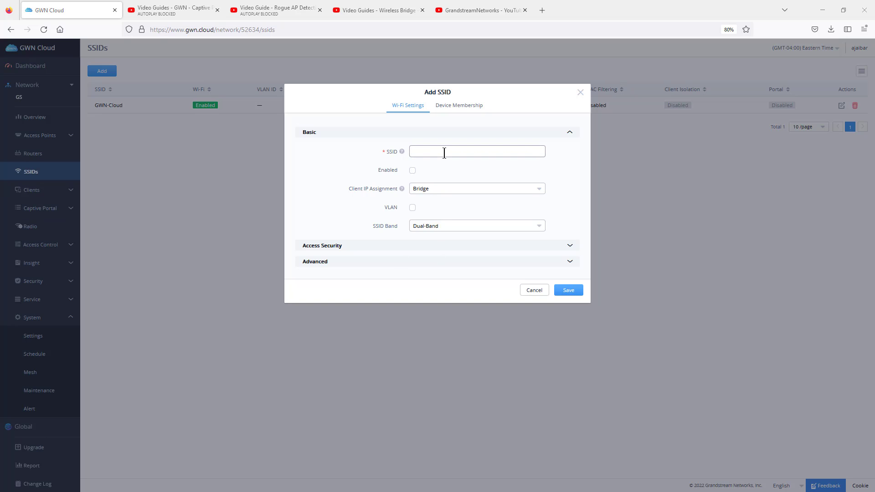
type("office")
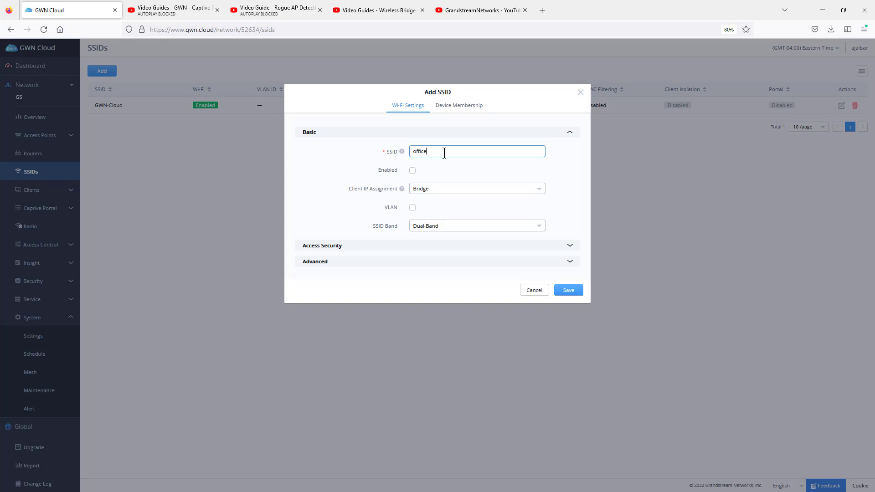
left_click(413, 171)
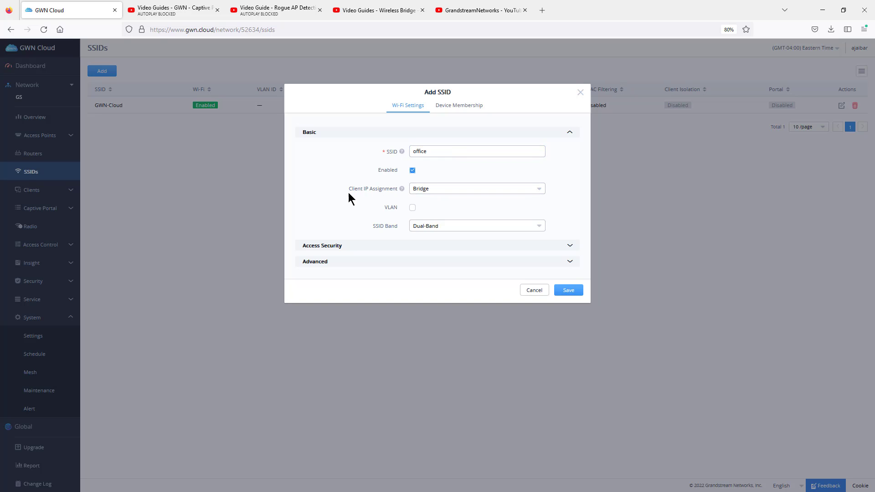
Step: Set the client IP assignment of the new office SSID to NAT
left_click(437, 195)
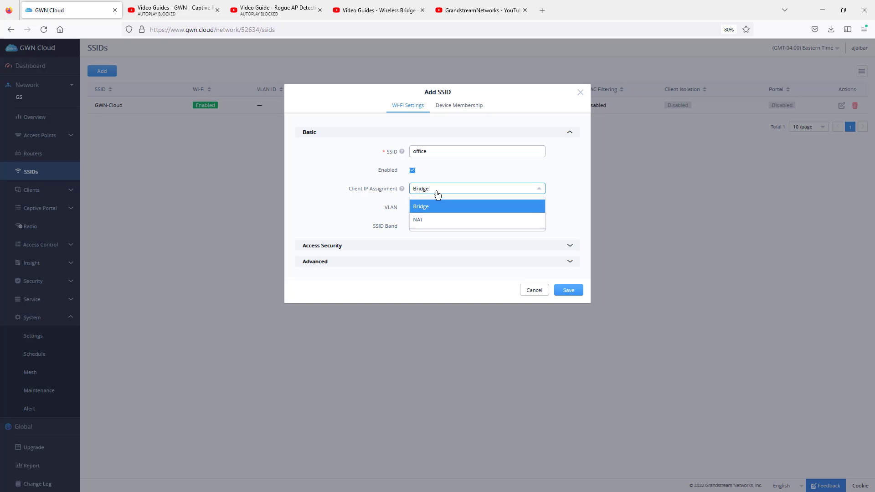
left_click(437, 195)
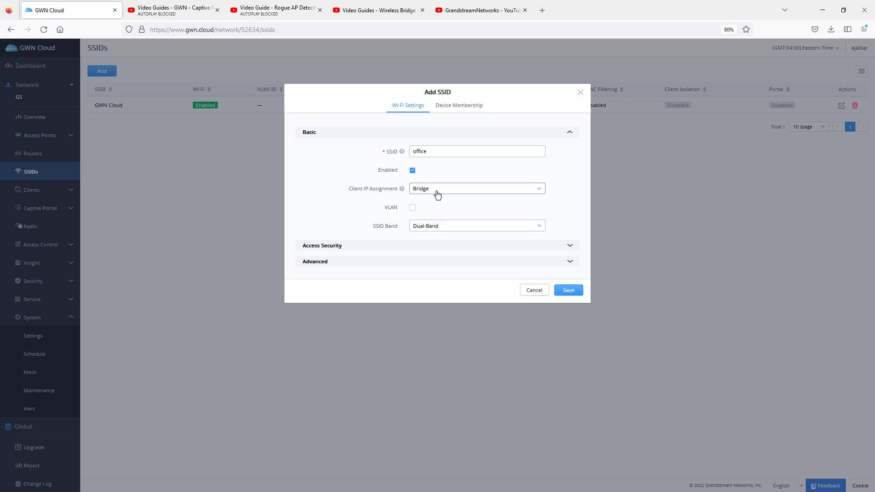
left_click(437, 195)
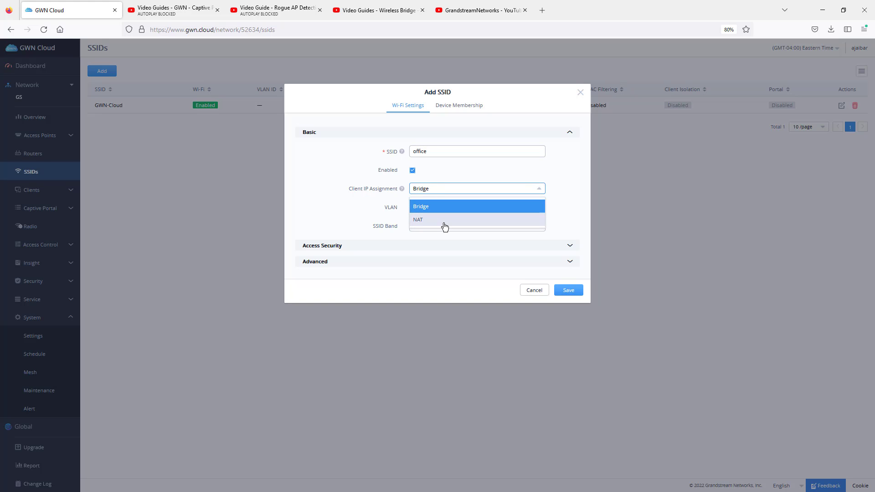
left_click(445, 221)
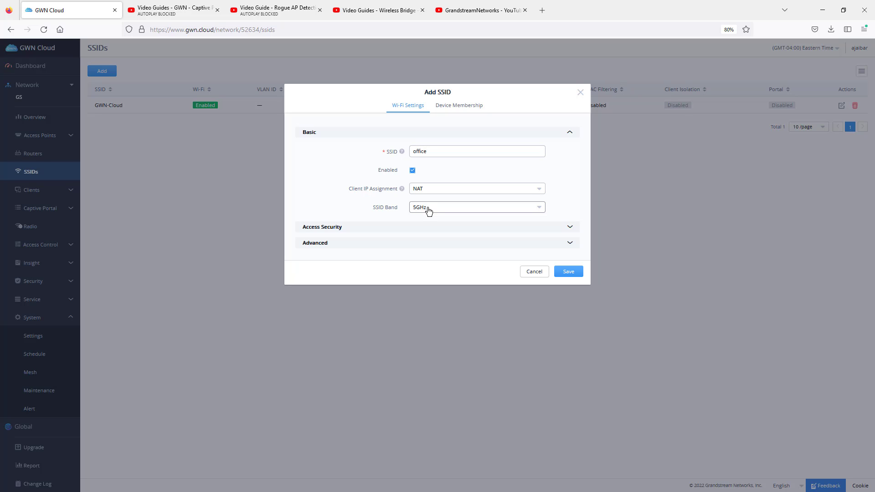
Step: Set the office SSID's band to Dual-Band and its client IP assignment to Bridge
left_click(440, 209)
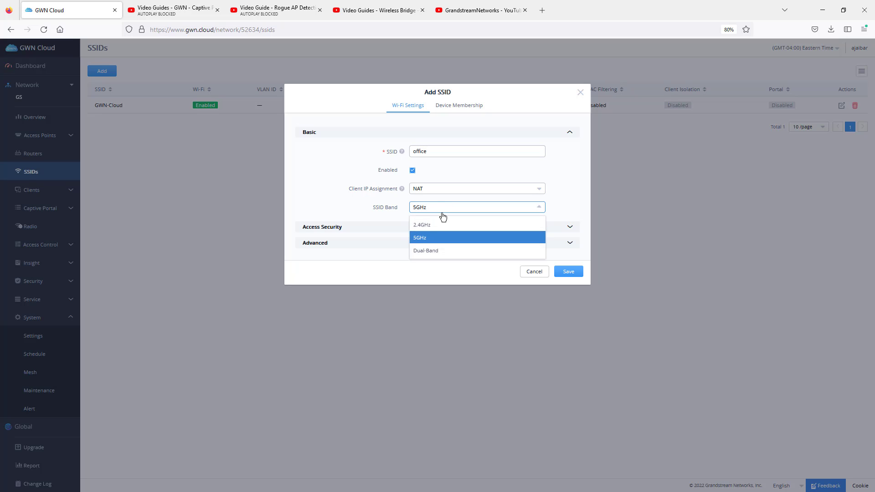
left_click(433, 252)
left_click(435, 194)
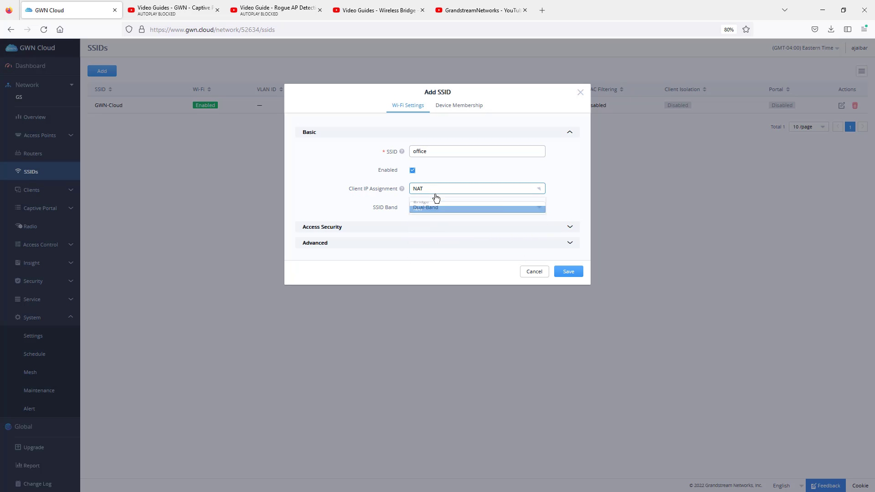
left_click(435, 203)
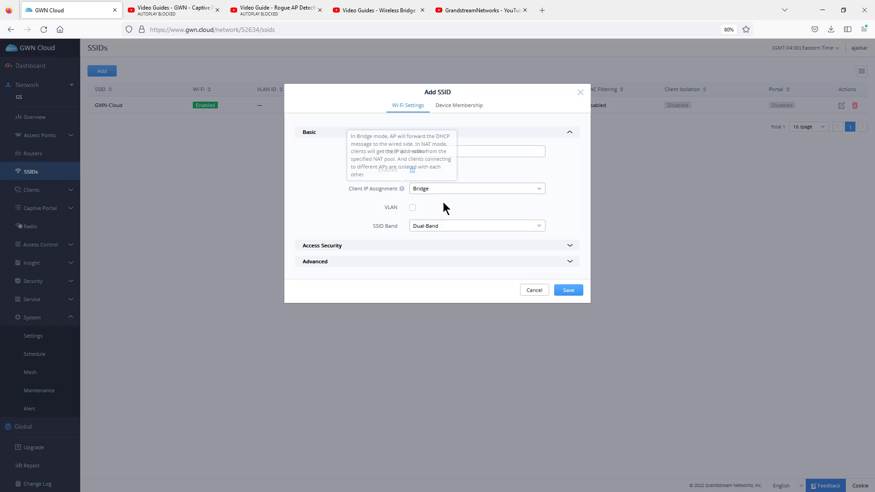
Step: Enable VLAN for the office SSID with VLAN ID 30 and reveal its access security settings
left_click(412, 209)
left_click(439, 226)
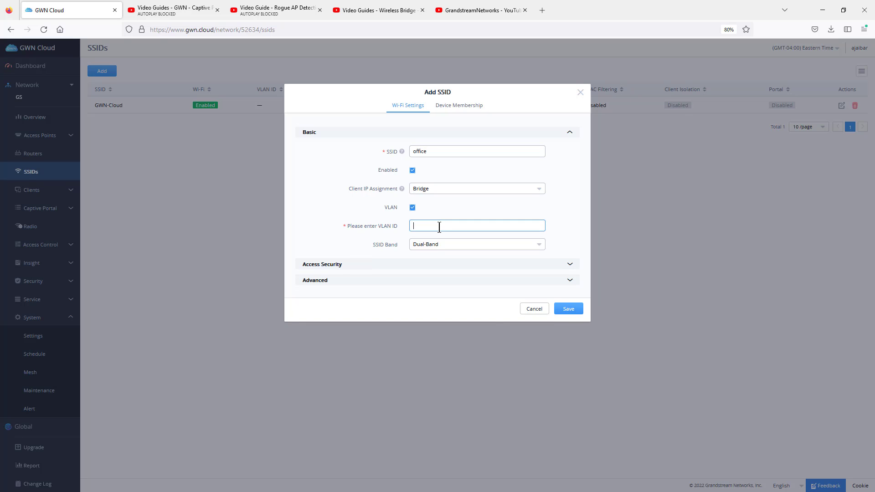
type("30")
left_click(570, 266)
scroll(572, 268, "down", 2)
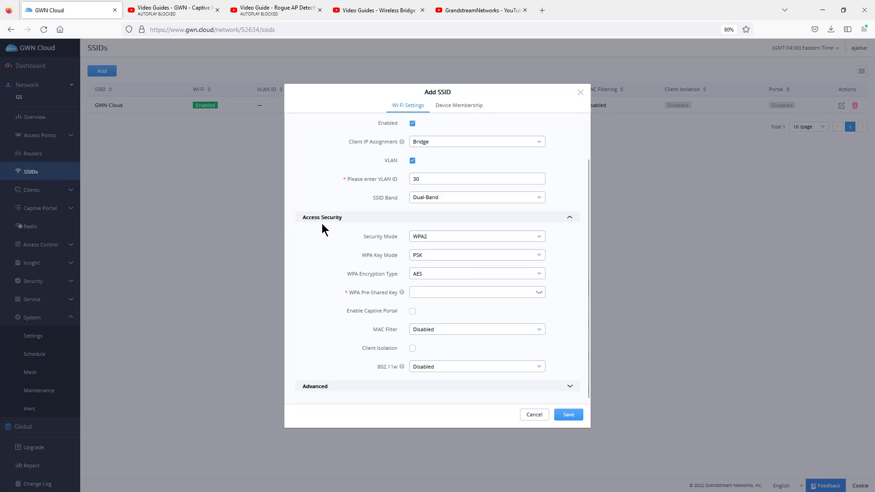
Step: Try the WPA3 security mode to see its settings and restore WPA2
left_click(433, 240)
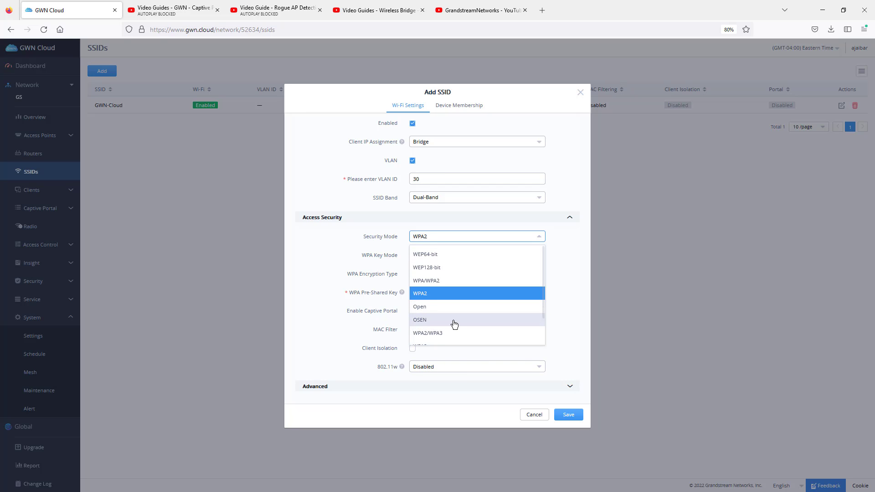
scroll(491, 318, "down", 2)
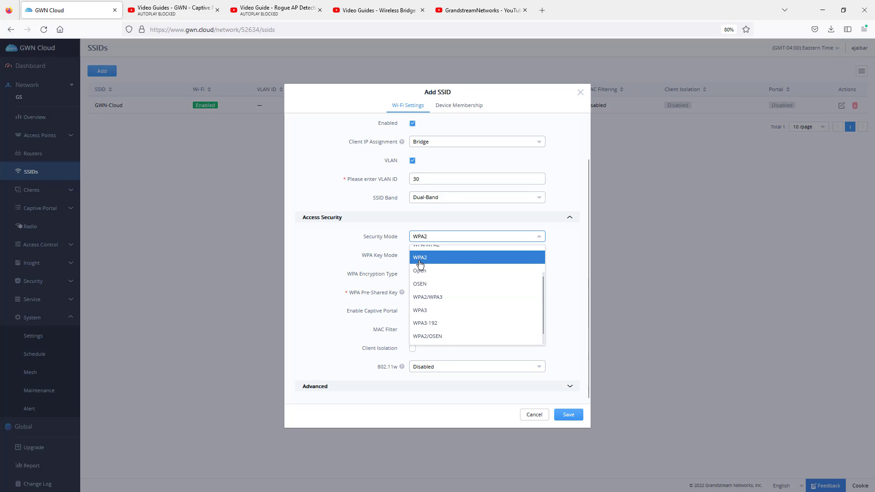
left_click(424, 311)
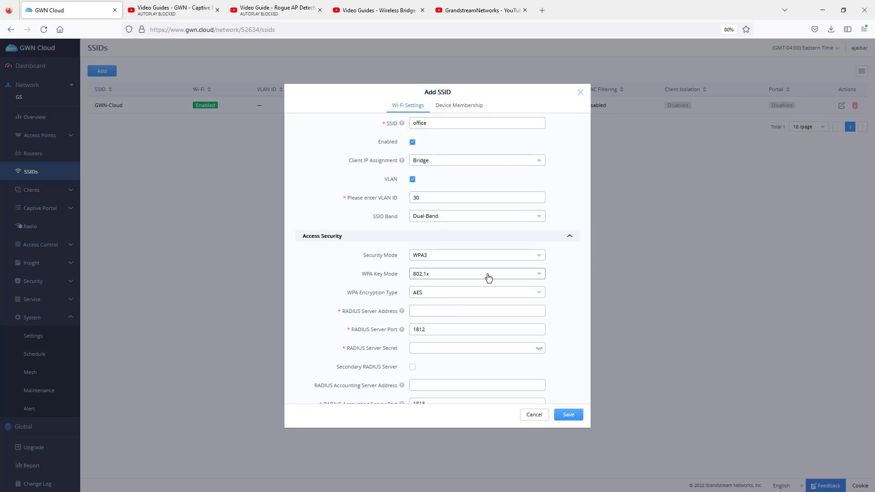
left_click(457, 256)
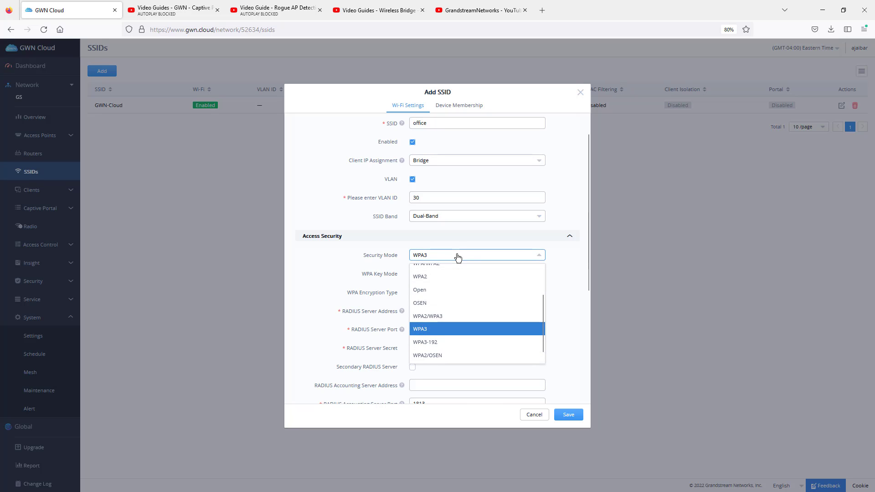
left_click(442, 277)
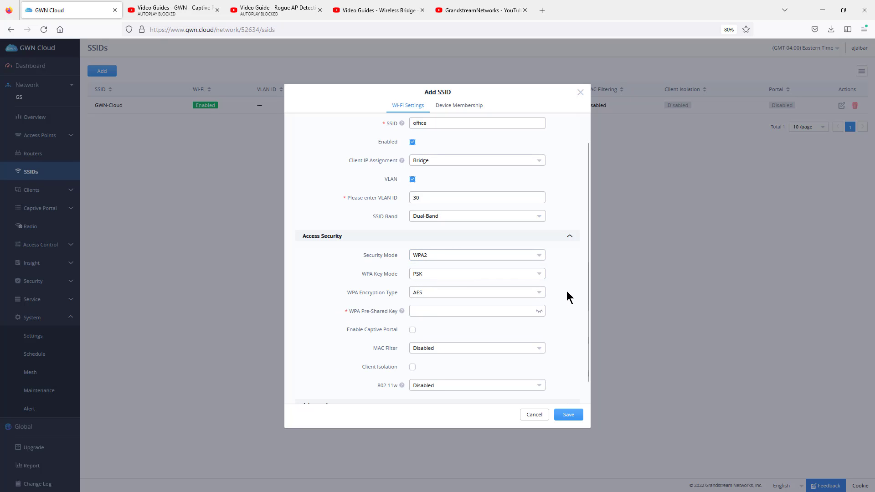
Step: Try the 802.1x WPA key mode to see its RADIUS fields and restore PSK
left_click(450, 279)
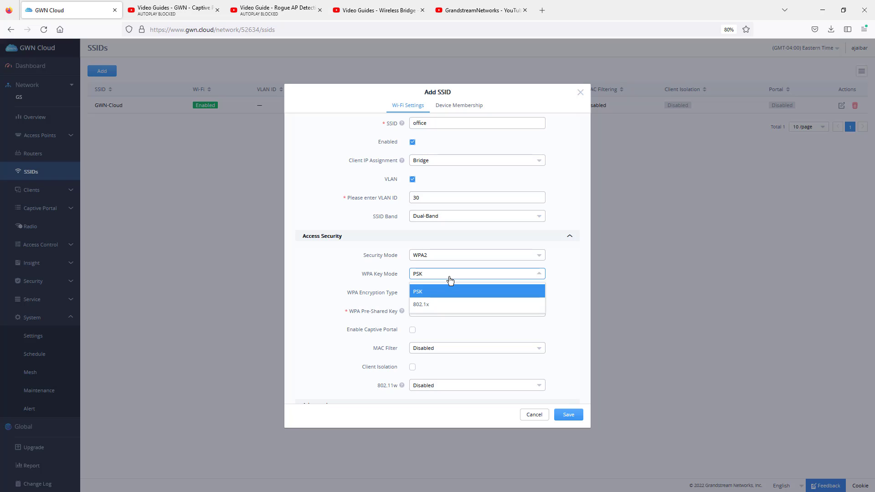
left_click(426, 305)
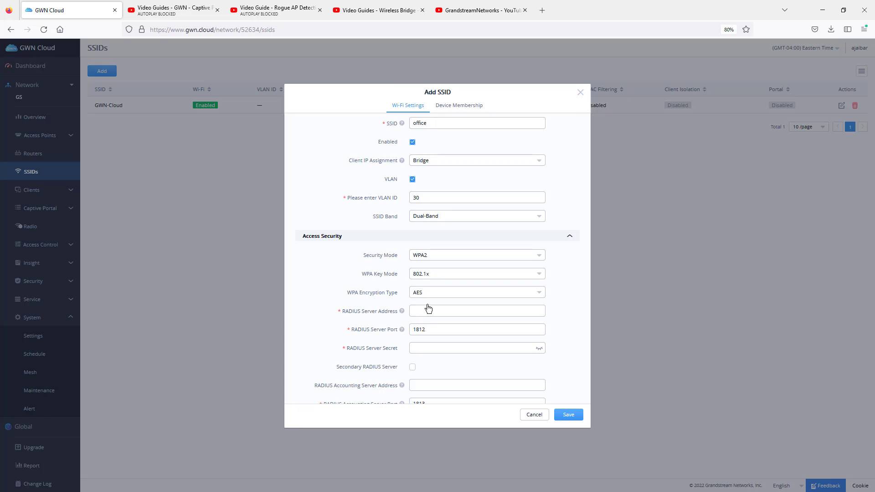
left_click(435, 275)
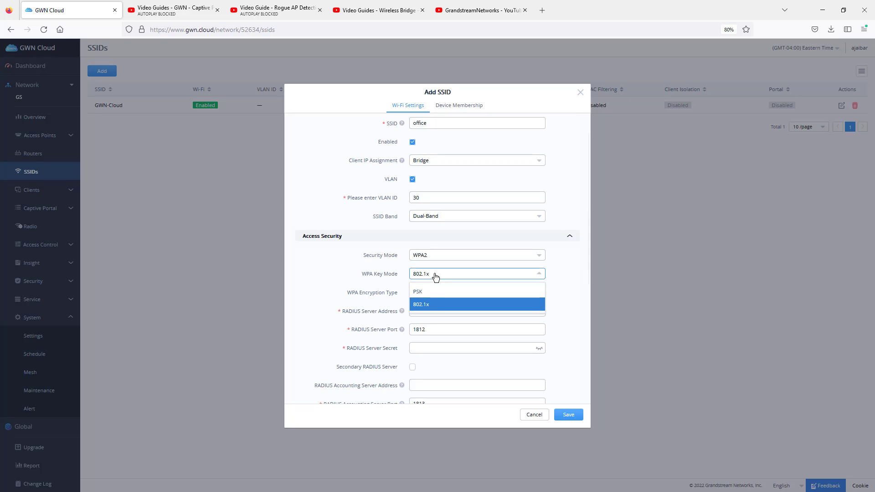
left_click(511, 292)
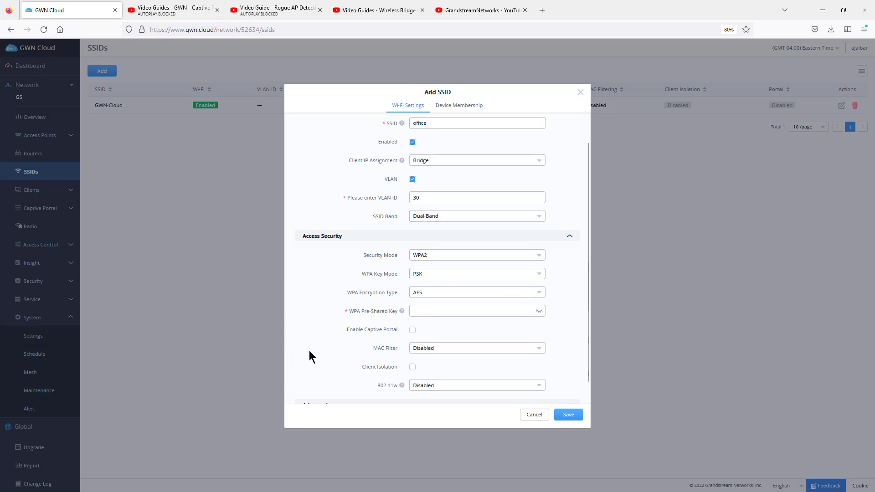
Step: Enter the WPA pre-shared key for the office SSID
left_click(422, 309)
type("•••••••")
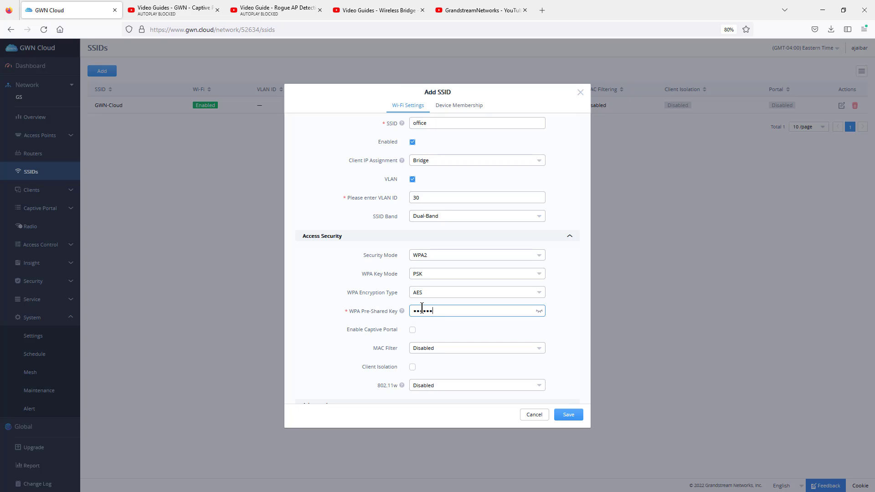
type("•••")
Step: Enable the captive portal to check its policy options, look at the Captive Portal video guide on YouTube, and disable the portal again
scroll(428, 321, "down", 1)
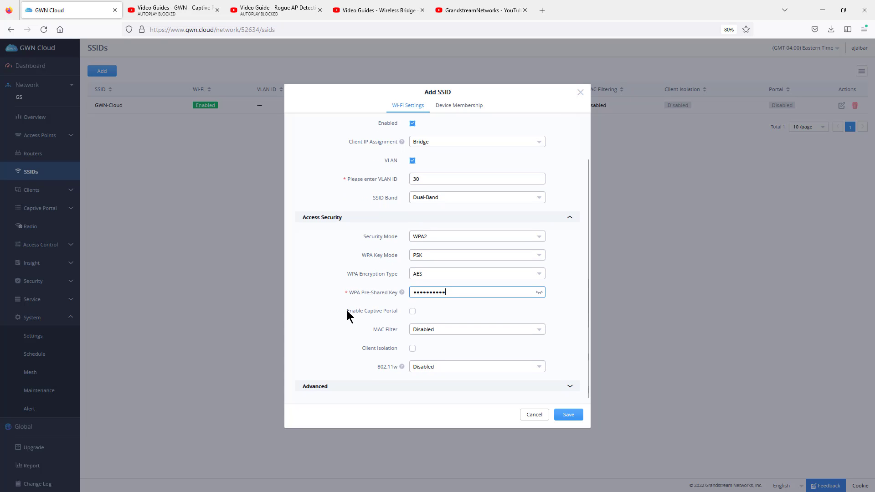
left_click(412, 312)
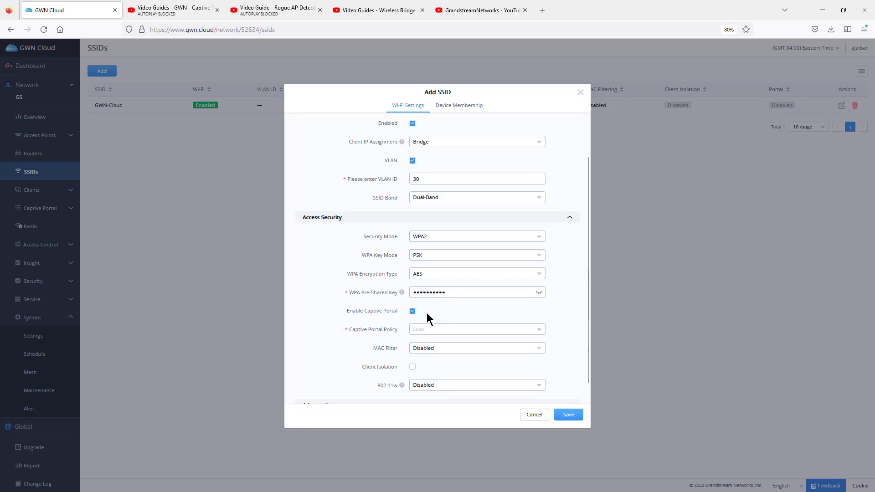
left_click(432, 332)
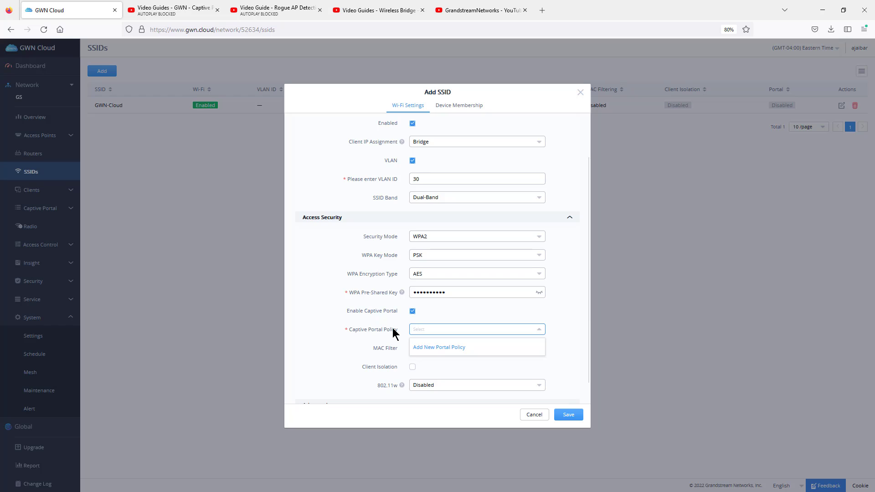
left_click(183, 9)
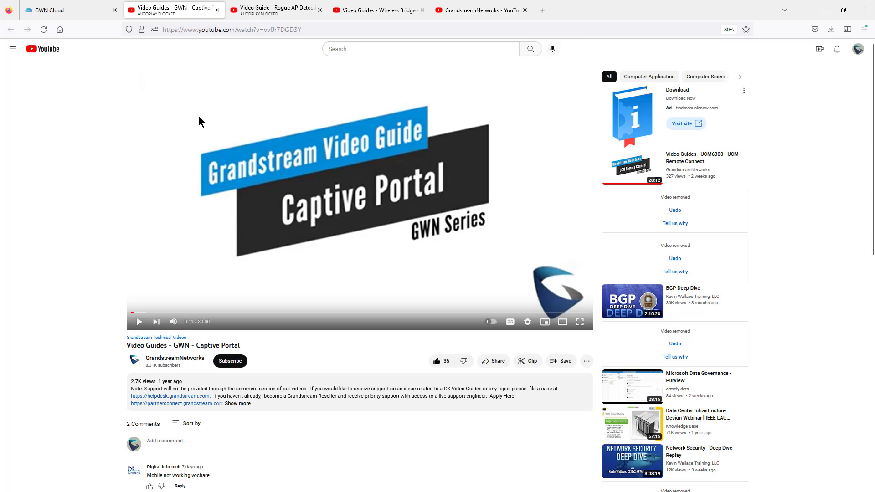
left_click(84, 16)
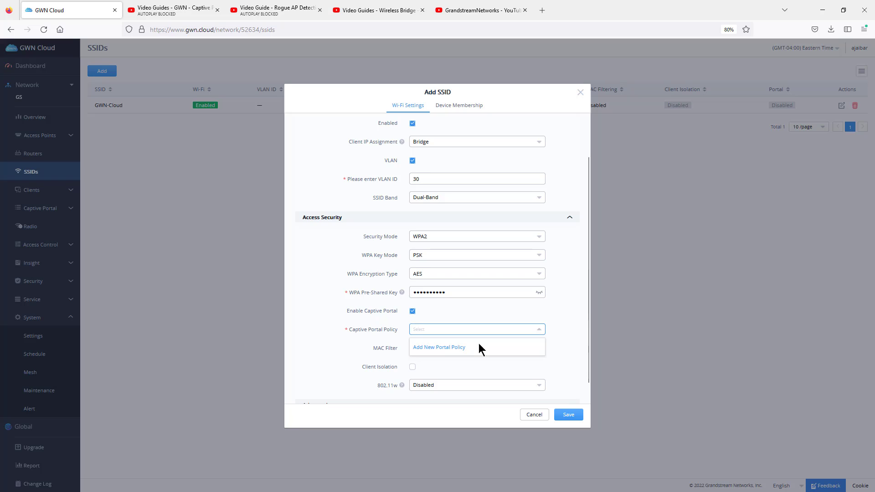
left_click(413, 312)
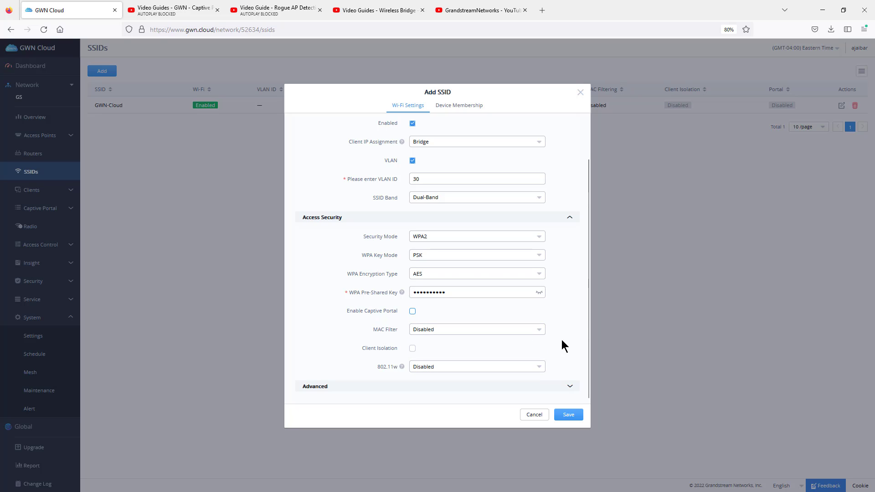
Step: Try the Whitelist MAC filter and view the form for a new access list without adding one
left_click(475, 335)
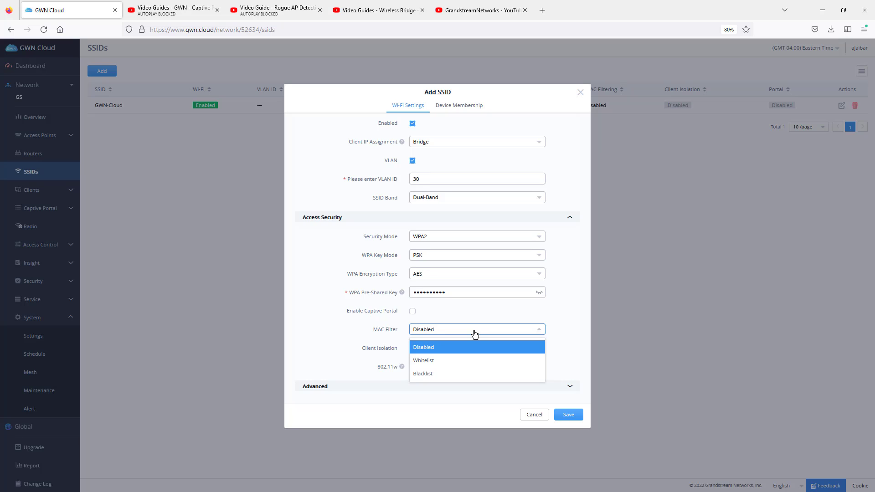
left_click(441, 361)
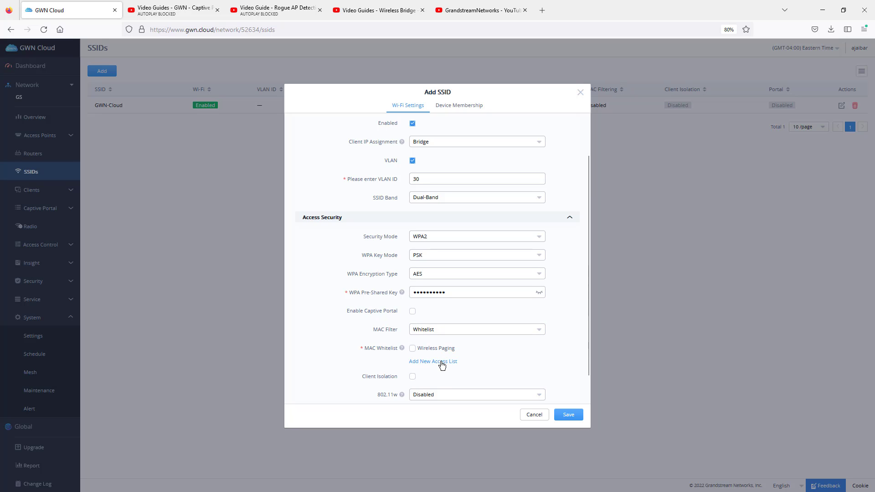
left_click(440, 361)
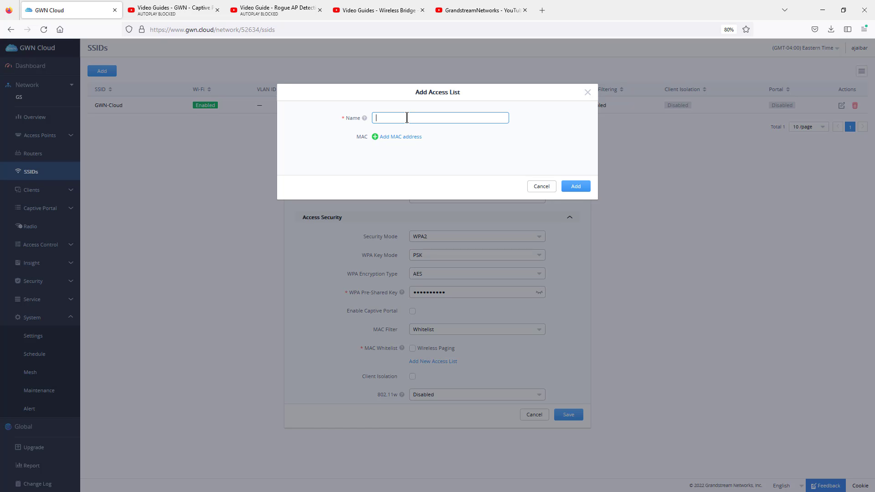
left_click(587, 92)
Step: Set the MAC filter to Blacklist and enable client isolation for the office SSID
left_click(431, 336)
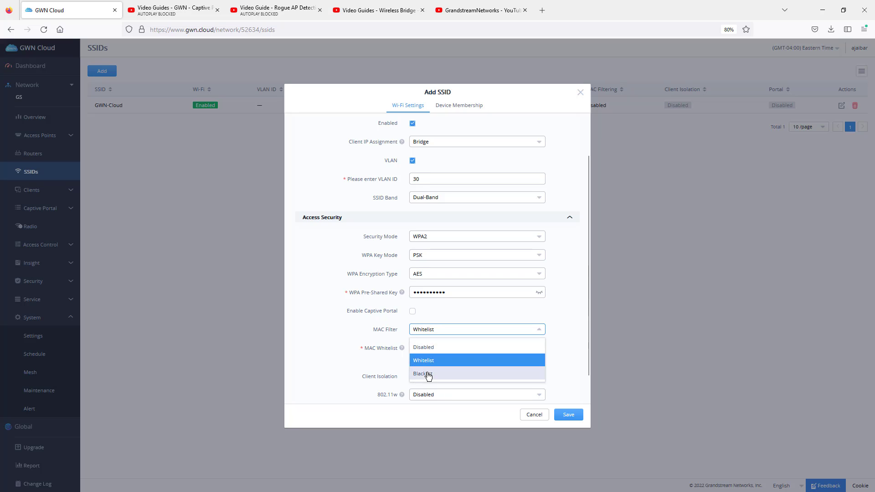
left_click(440, 370)
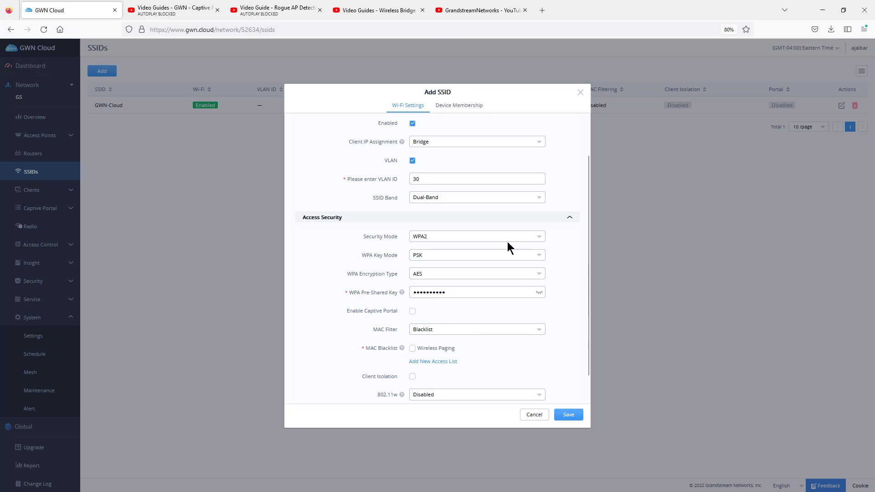
scroll(502, 358, "down", 1)
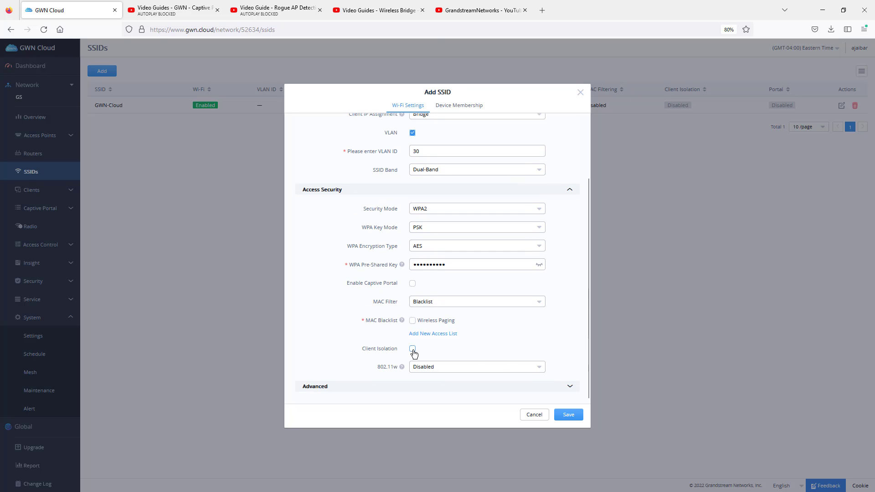
left_click(412, 349)
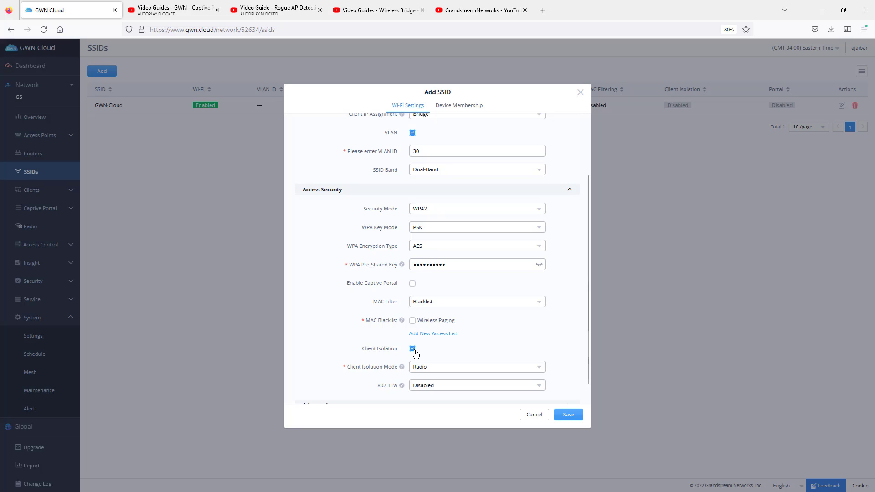
Step: Try the Internet and Radio client isolation modes and settle on GatewayMAC
scroll(474, 337, "down", 1)
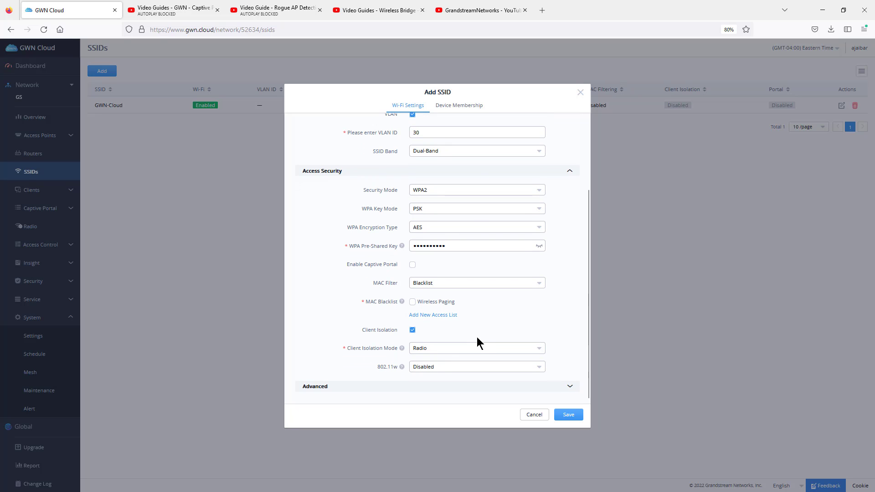
left_click(455, 351)
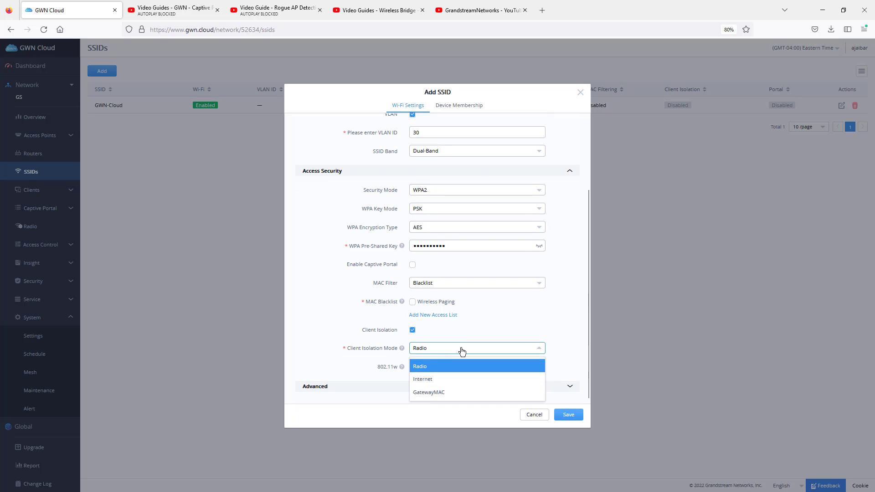
left_click(436, 381)
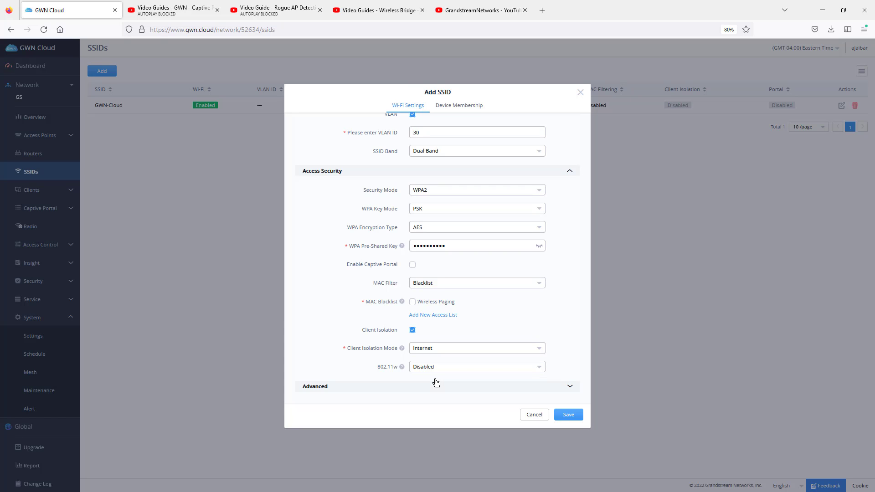
left_click(429, 348)
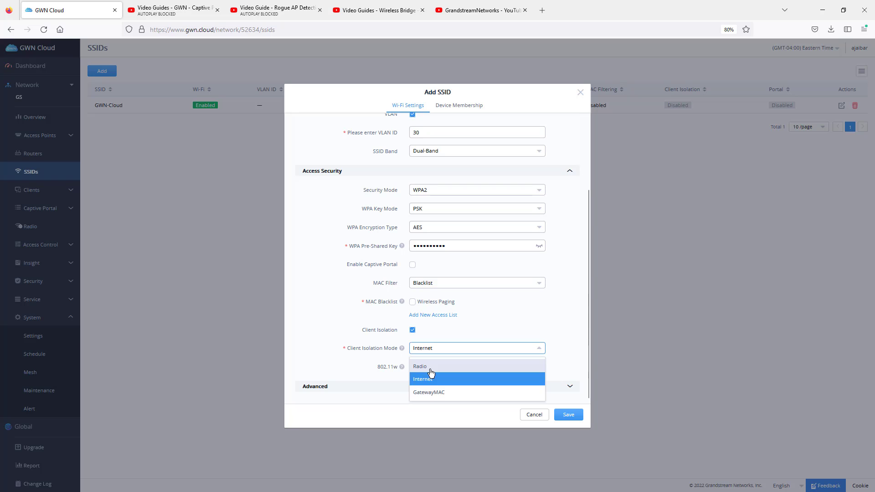
left_click(431, 377)
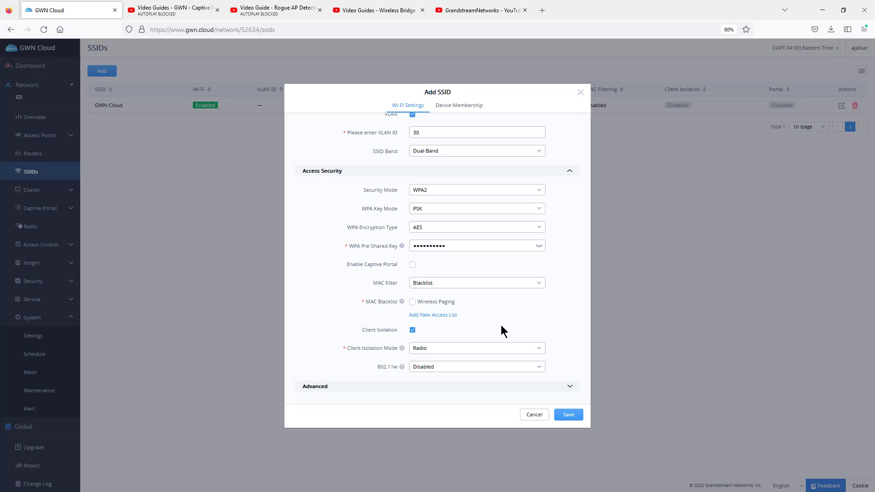
left_click(459, 349)
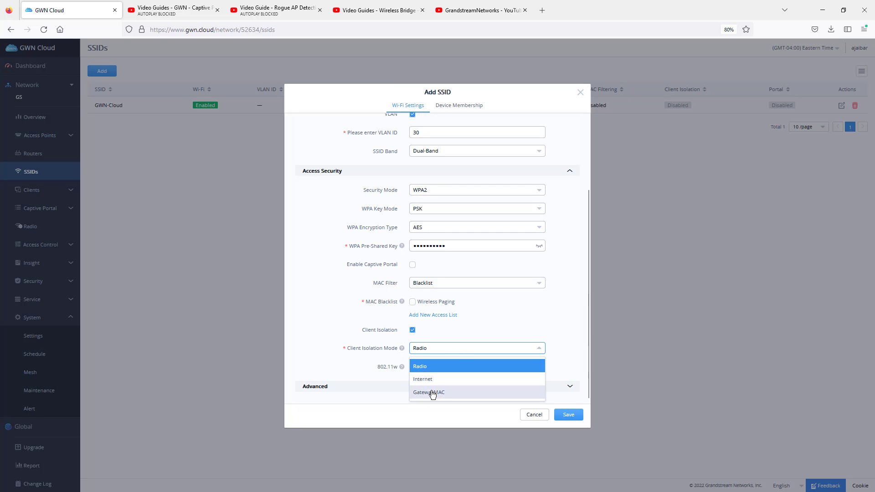
left_click(432, 392)
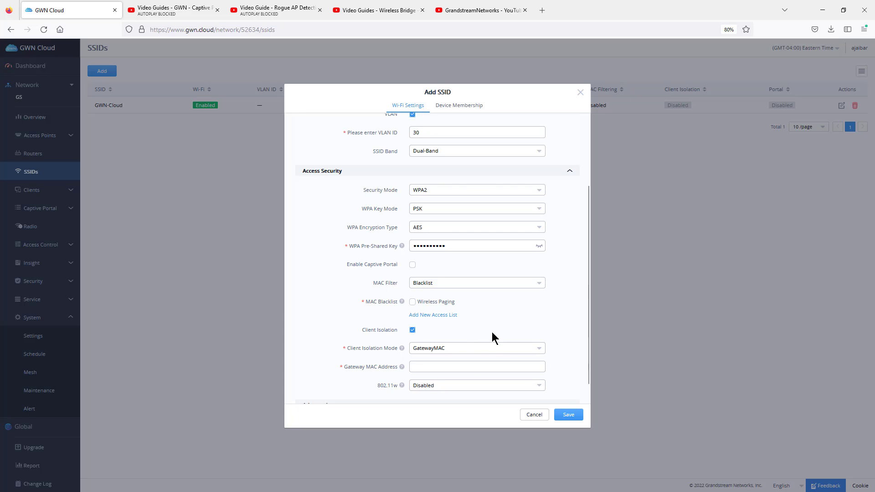
Step: Review the client isolation mode options for the office SSID and disable client isolation
left_click(420, 349)
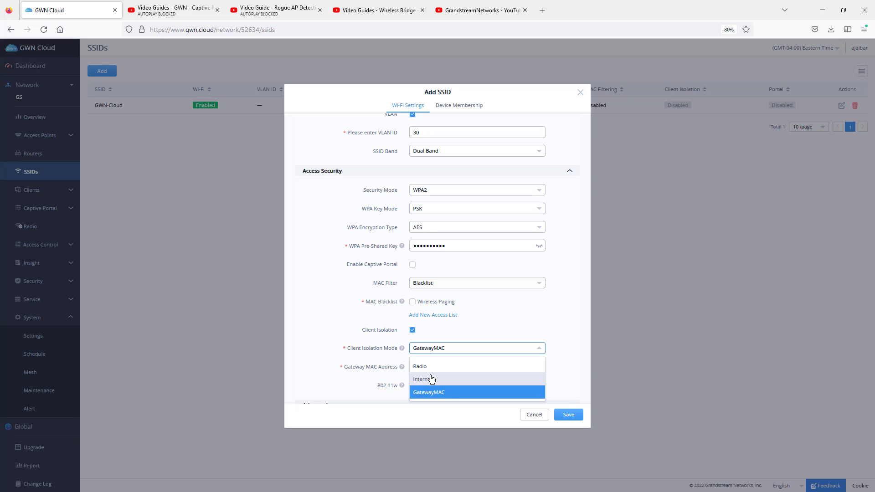
left_click(548, 321)
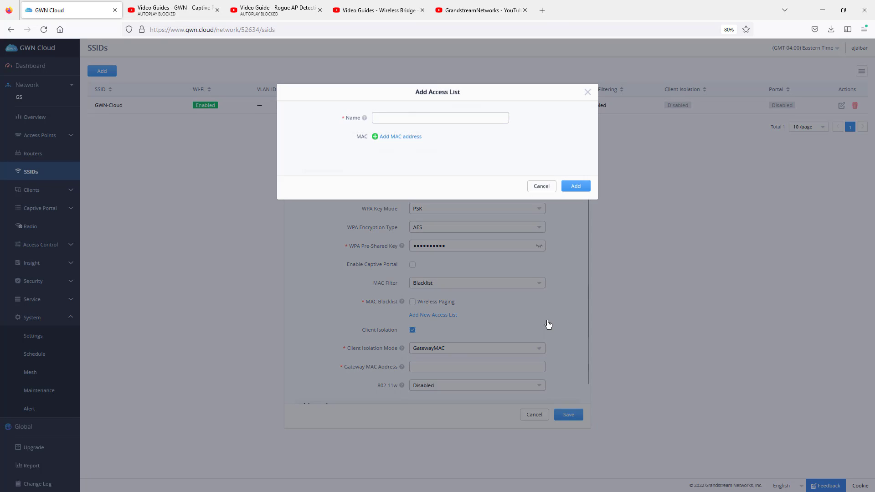
left_click(587, 93)
left_click(479, 349)
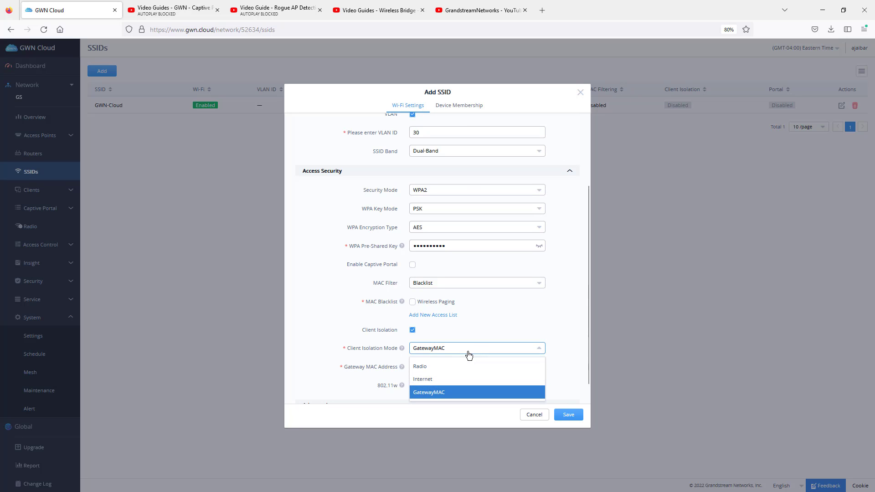
left_click(412, 330)
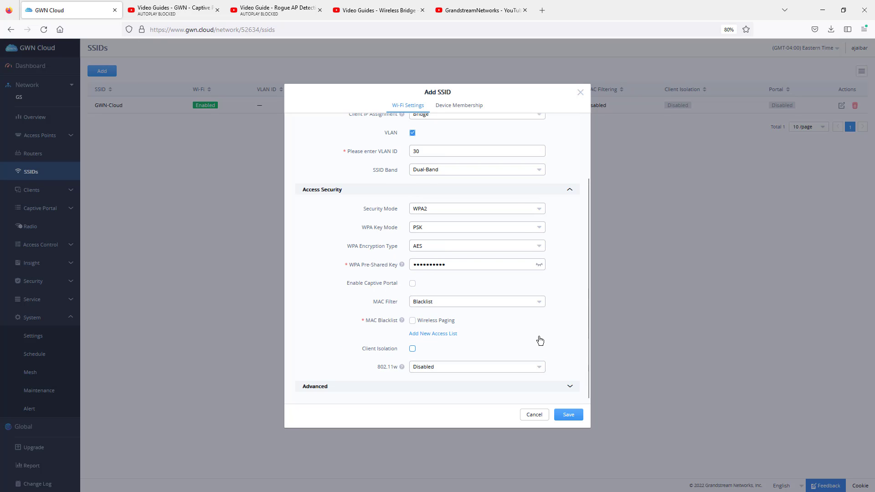
Step: Try the Required option for 802.11w and set it back to Disabled
left_click(435, 367)
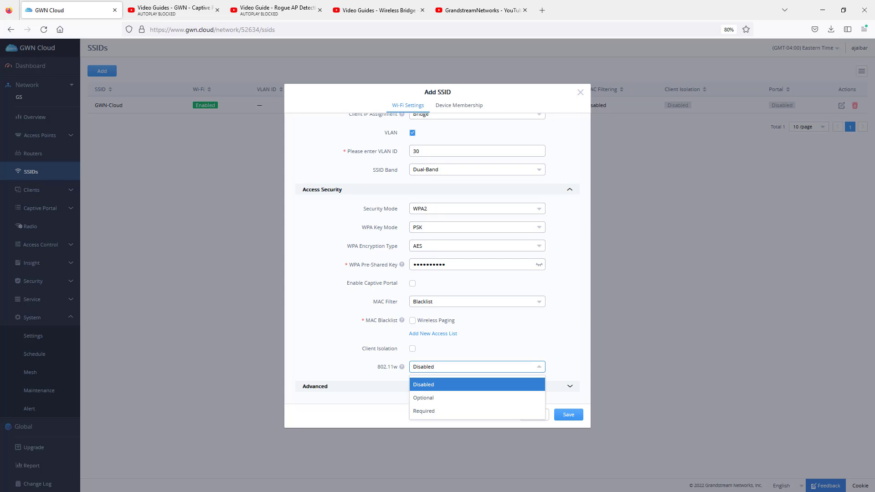
left_click(431, 412)
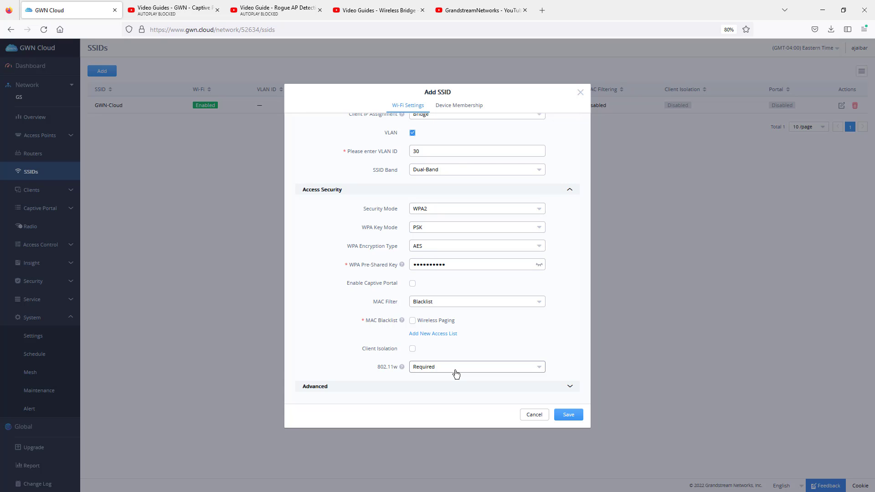
mouse_move(401, 367)
left_click(415, 366)
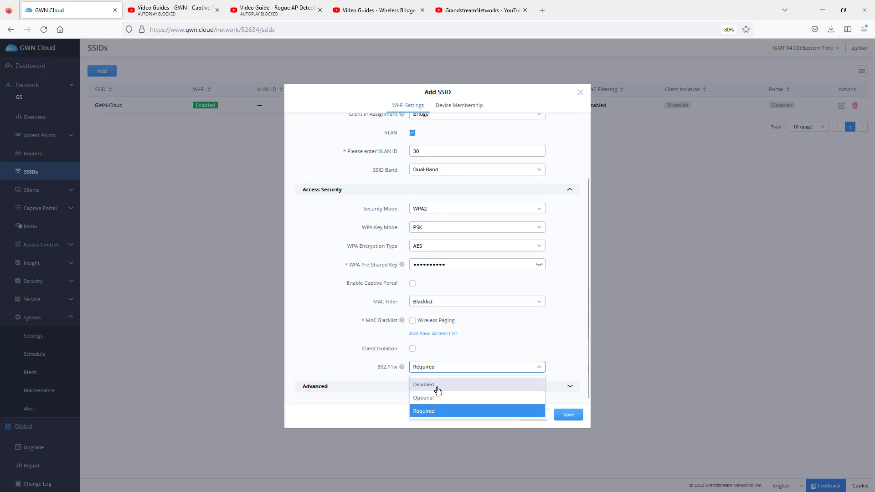
left_click(438, 391)
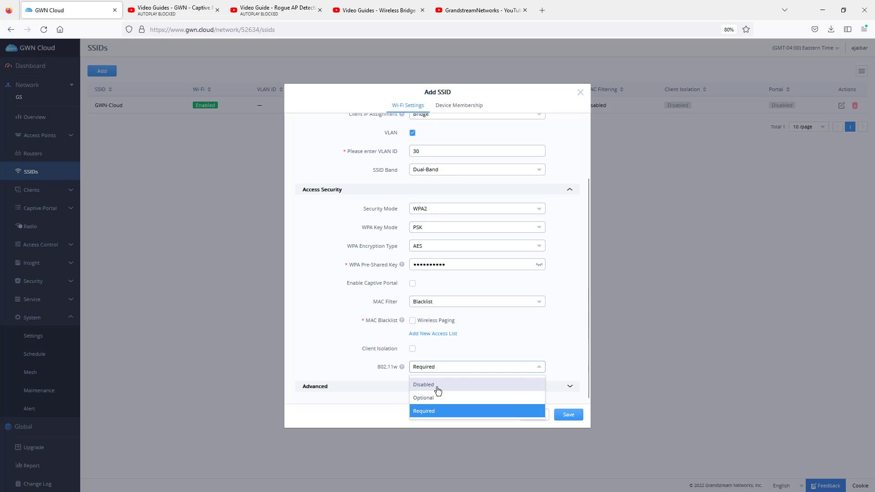
Step: Turn off SSID Hidden in the advanced settings and set the wireless client limit to 20
left_click(569, 389)
scroll(559, 329, "down", 5)
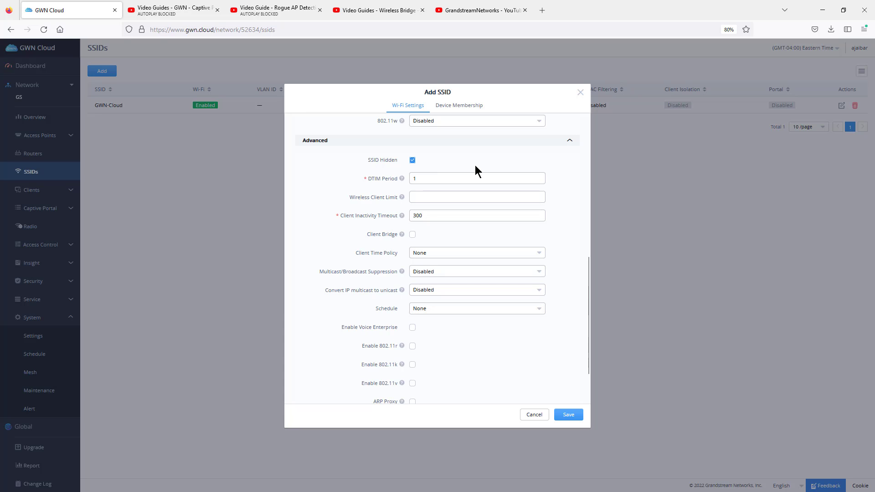
left_click(412, 160)
left_click(427, 197)
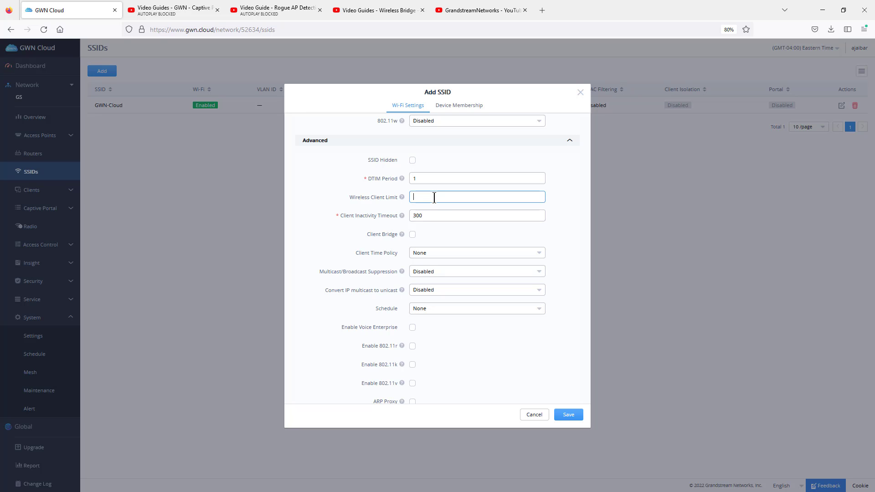
type("20")
key("Tab")
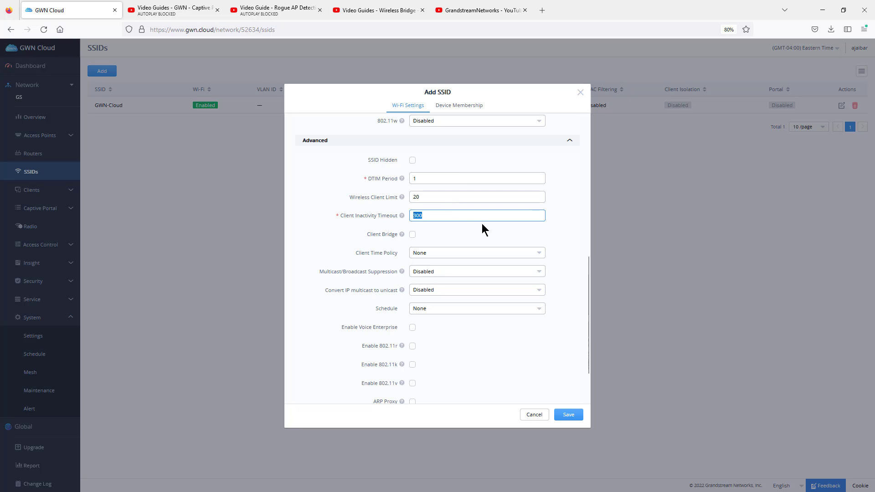
left_click(444, 235)
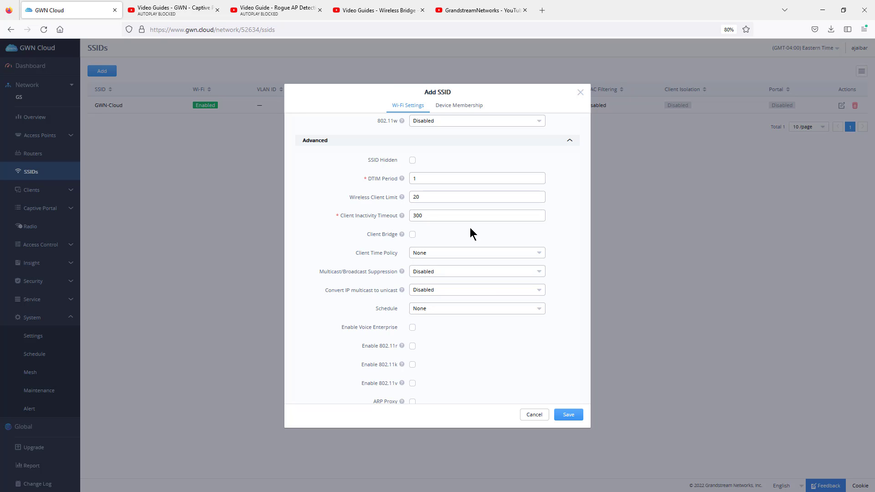
Step: Enable Client Bridge, look at the Wireless Bridge video guide on YouTube, and disable Client Bridge again in GWN Cloud
left_click(413, 235)
left_click(395, 14)
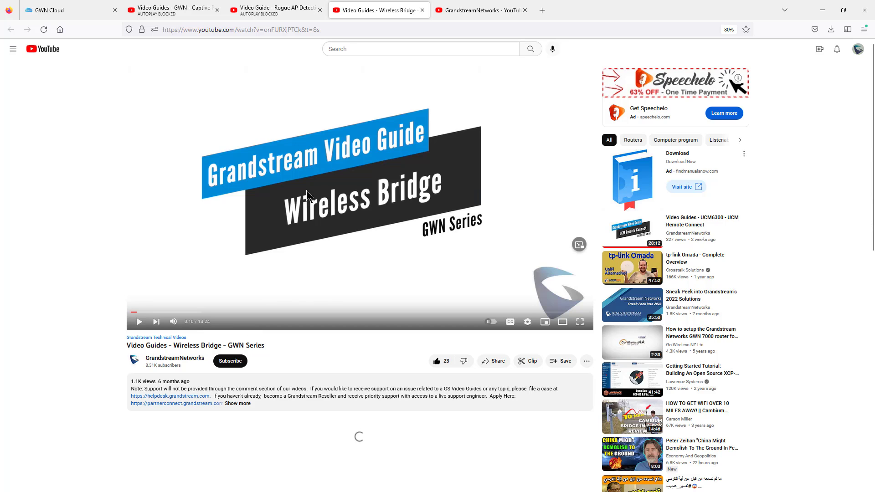
left_click(74, 11)
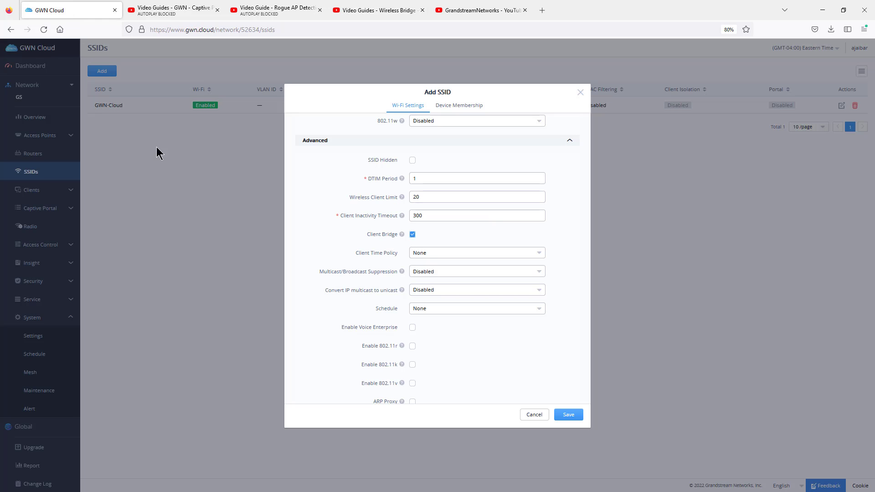
left_click(413, 235)
Step: Start a new client time policy named guestssss and enable it
left_click(440, 258)
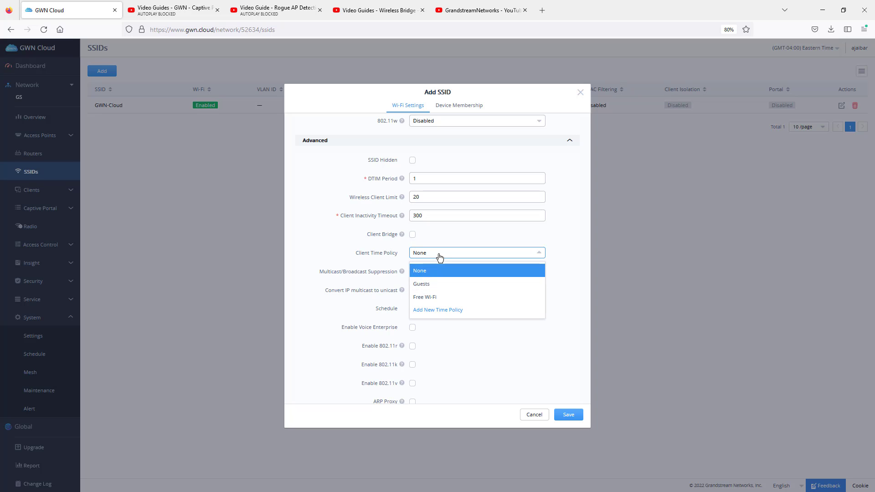
left_click(451, 310)
left_click(410, 119)
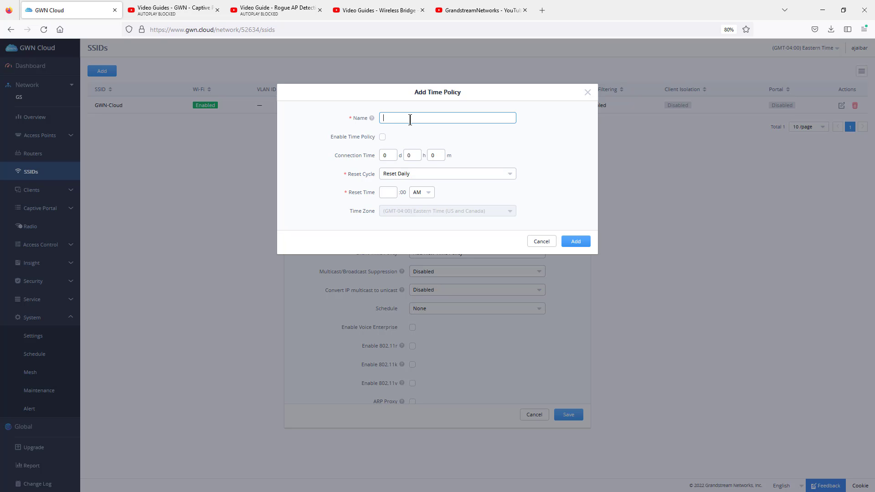
type("guestssss")
left_click(382, 136)
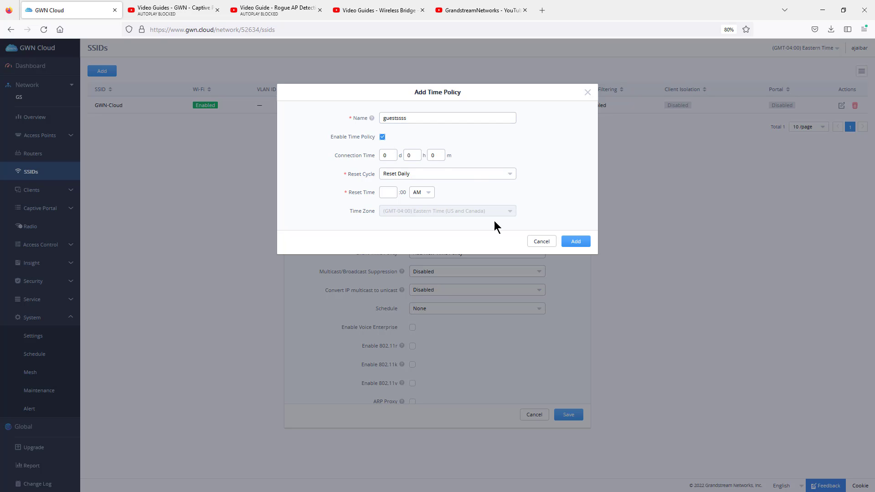
Step: Set the time policy's connection time to 4 hours and its reset time to 12:00 AM, and discard the policy
double_click(408, 156)
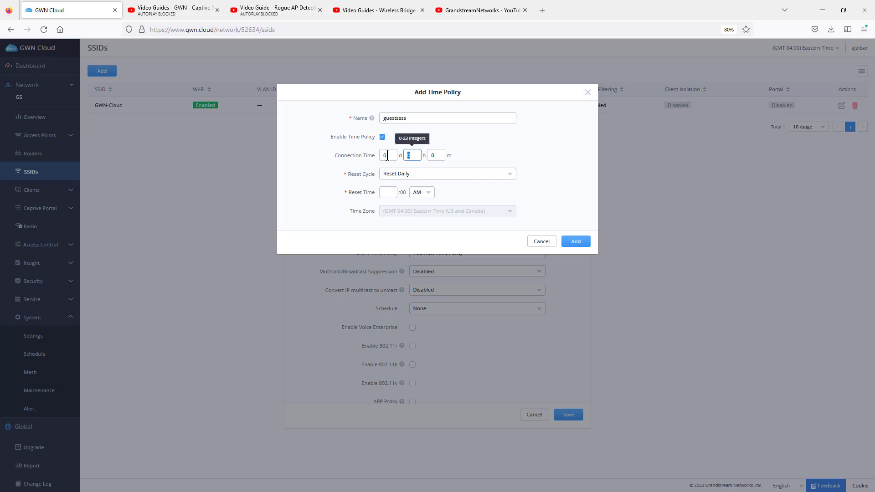
type("4")
left_click(536, 148)
left_click(387, 192)
type("12")
left_click(455, 157)
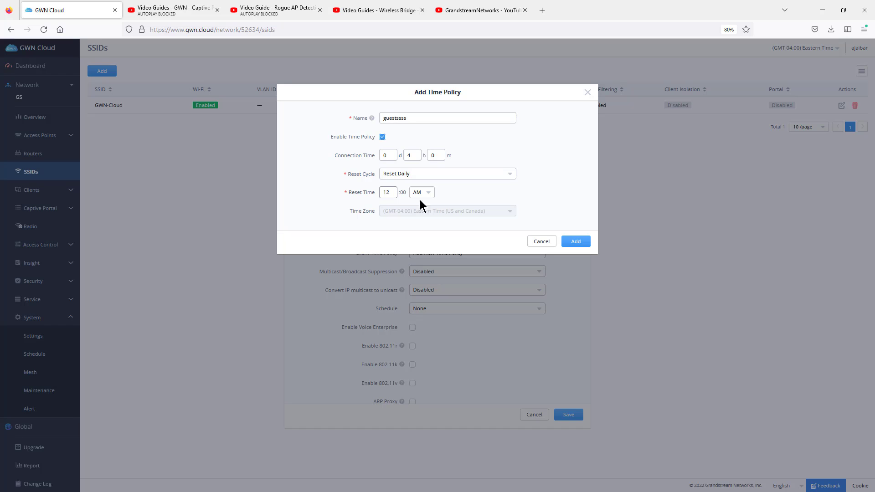
left_click(587, 93)
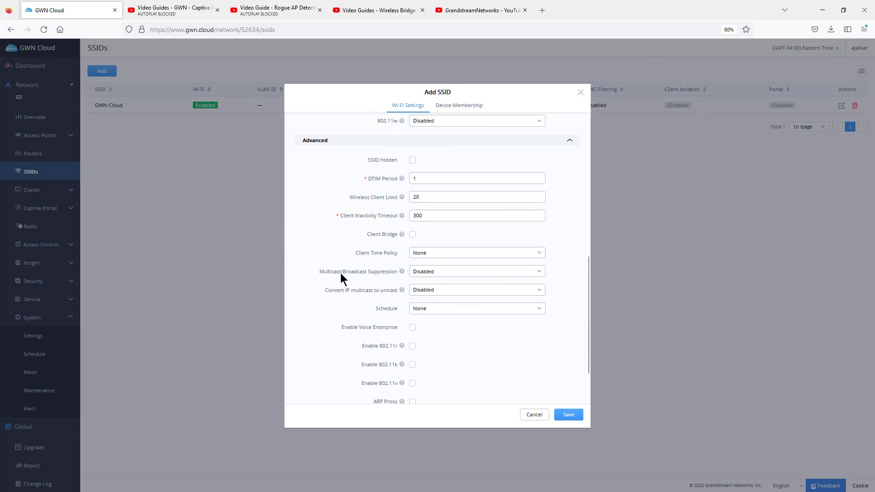
Step: Try the Enable option for Multicast/Broadcast Suppression and set it back to Disabled
left_click(424, 272)
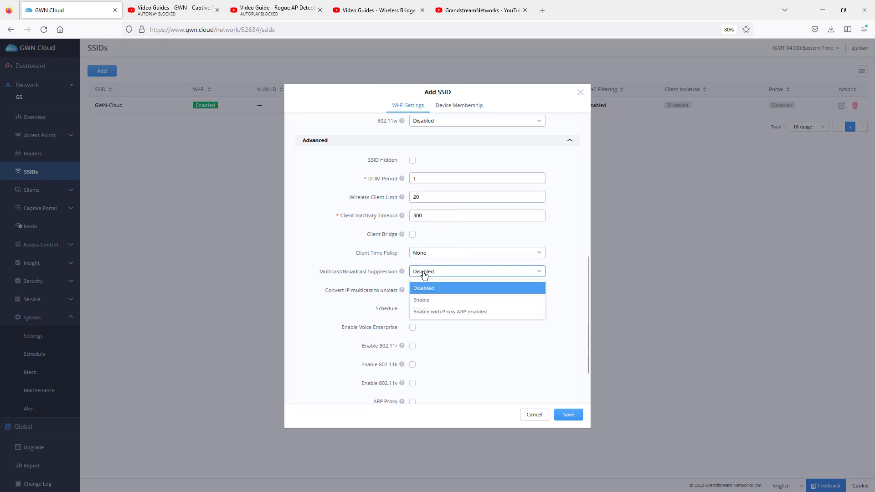
left_click(428, 301)
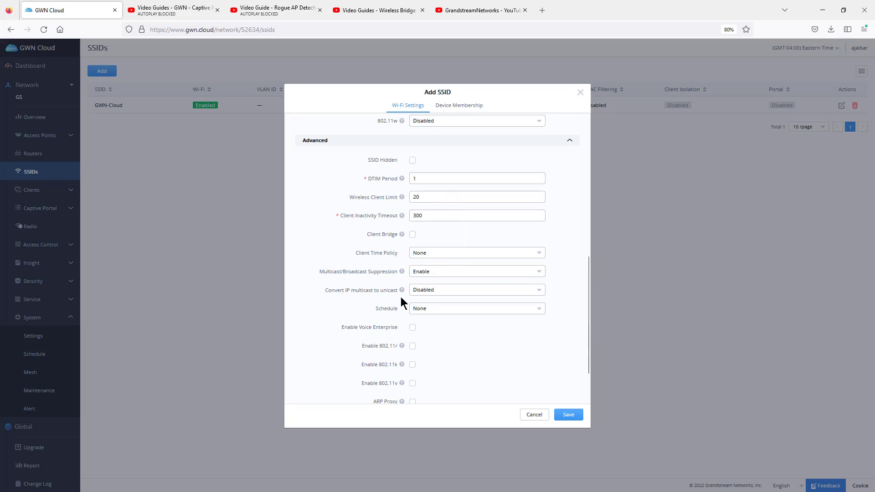
left_click(429, 273)
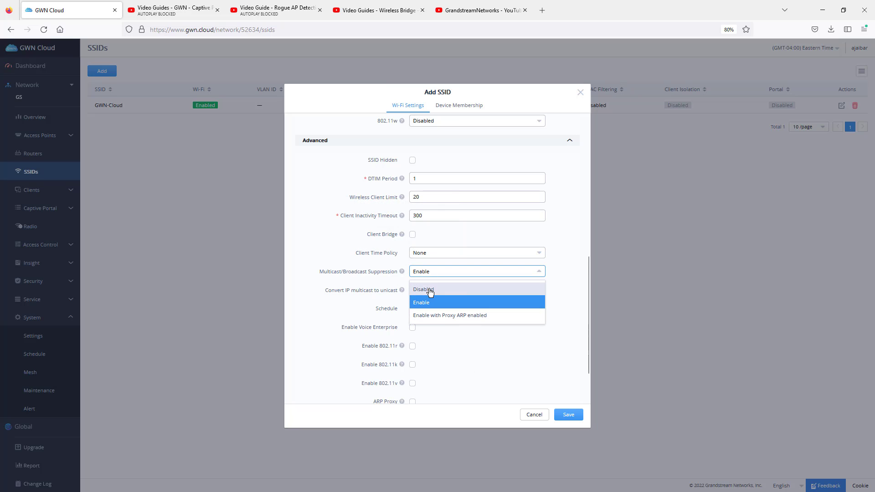
left_click(430, 290)
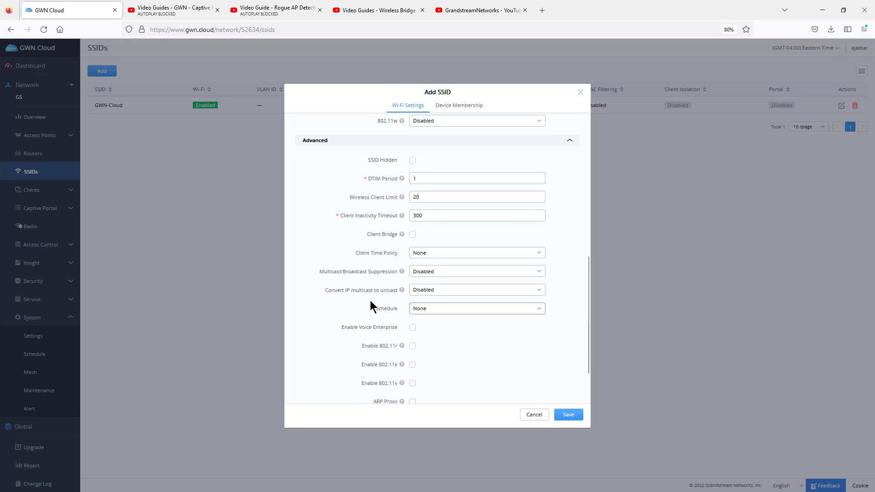
Step: Draft a new weekly schedule covering Monday to Saturday from 1:30 AM to 9:00 AM and close it without saving
left_click(421, 311)
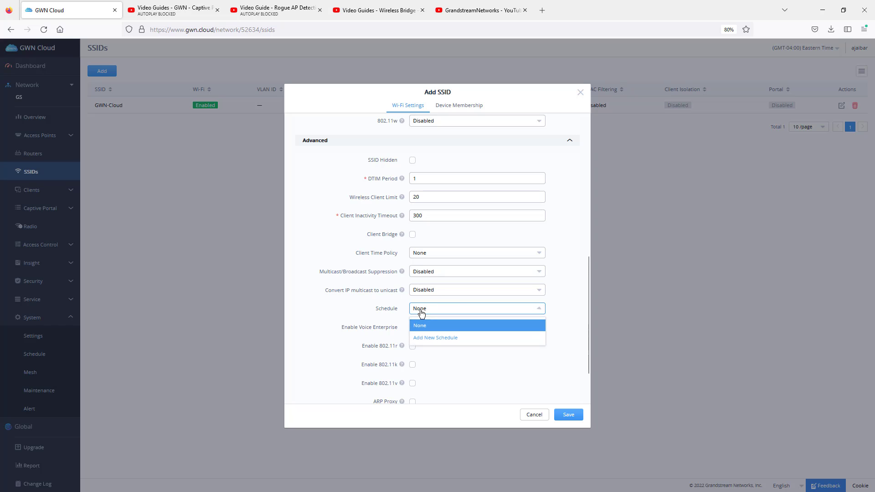
left_click(426, 339)
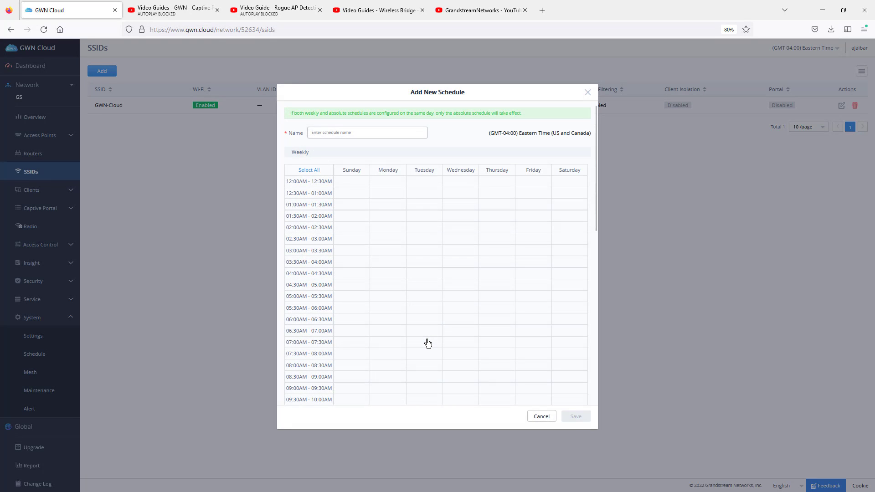
left_click_drag(379, 212, 563, 381)
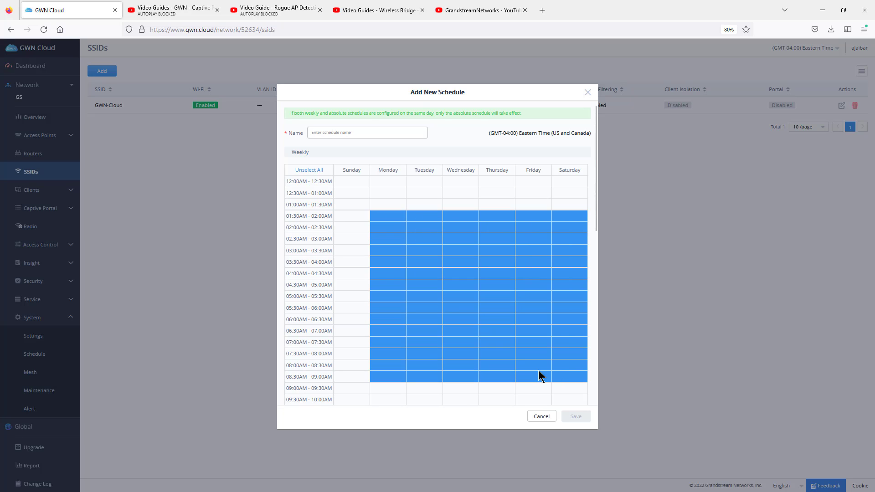
left_click(586, 93)
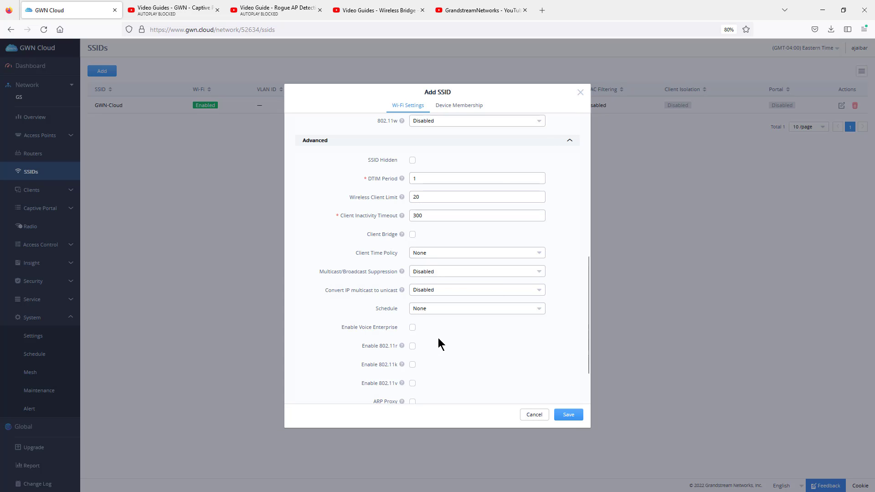
Step: Enable Voice Enterprise in the advanced settings and view the help for ARP Proxy
scroll(438, 337, "down", 2)
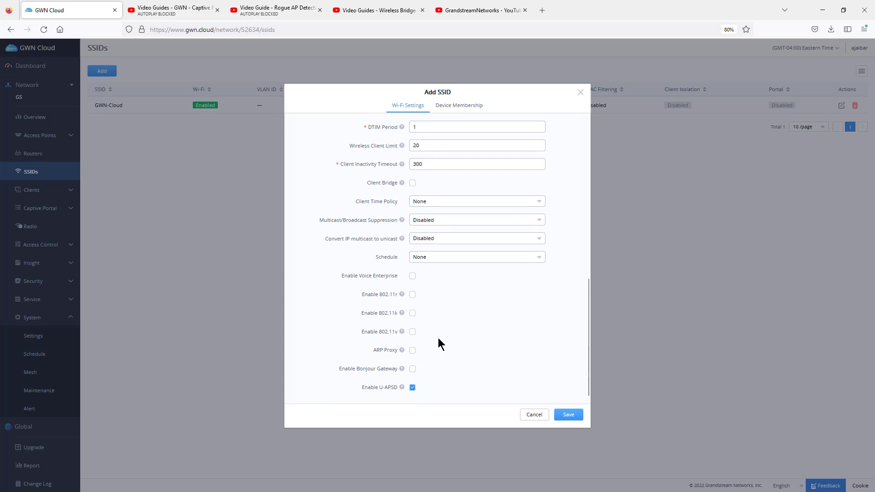
left_click(413, 272)
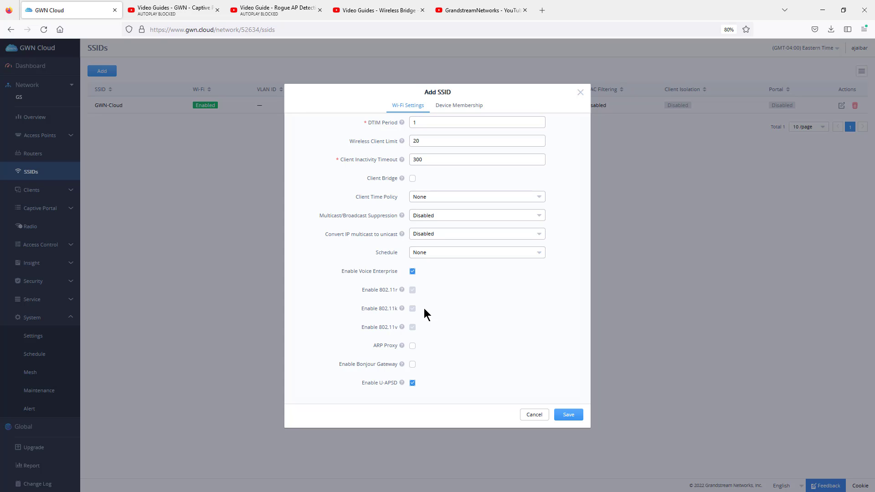
mouse_move(402, 346)
Step: Remove the Basement (GWN7615) access point from the SSID's member devices
scroll(437, 294, "up", 15)
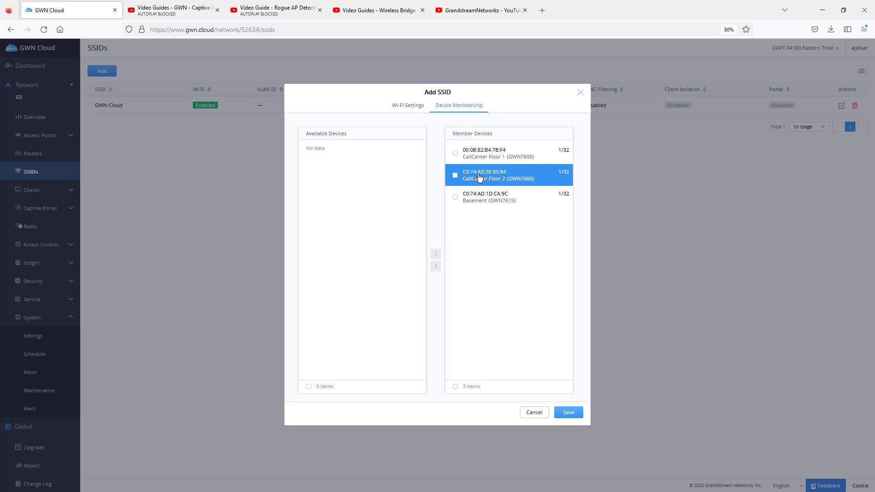
left_click(455, 197)
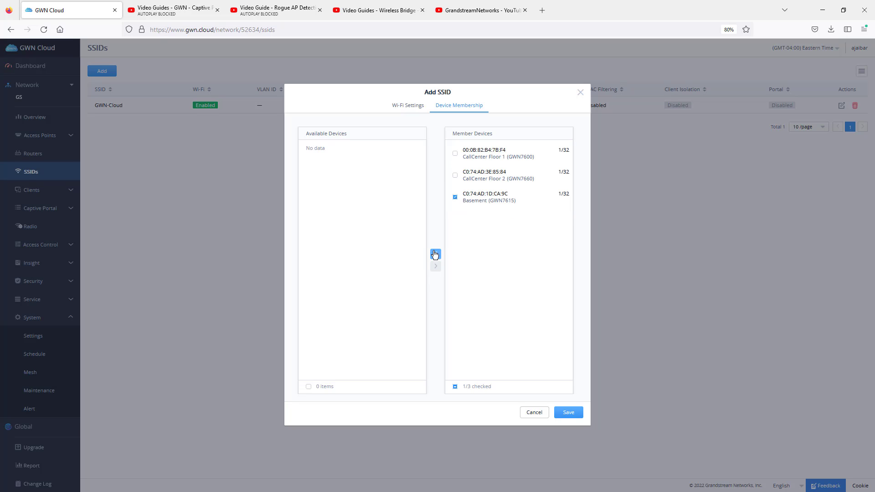
left_click(436, 253)
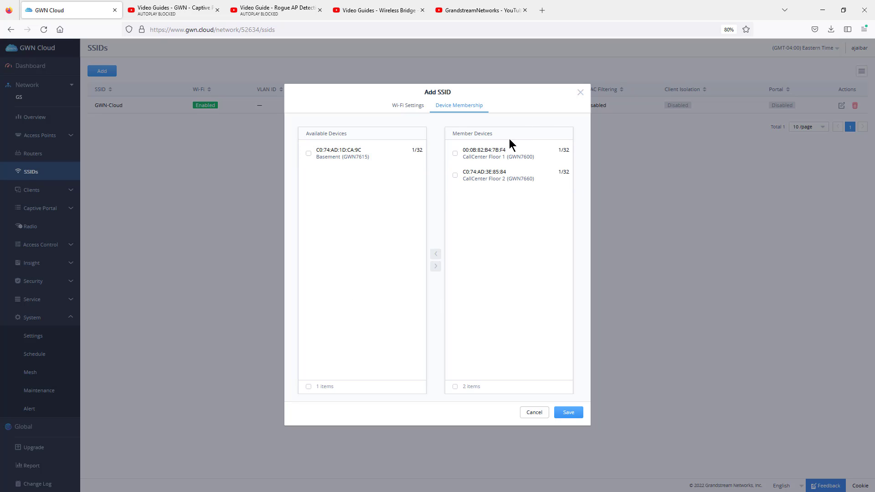
Step: Return to the Wi-Fi settings of the office SSID and try to save it
left_click(414, 108)
left_click_drag(433, 151, 400, 152)
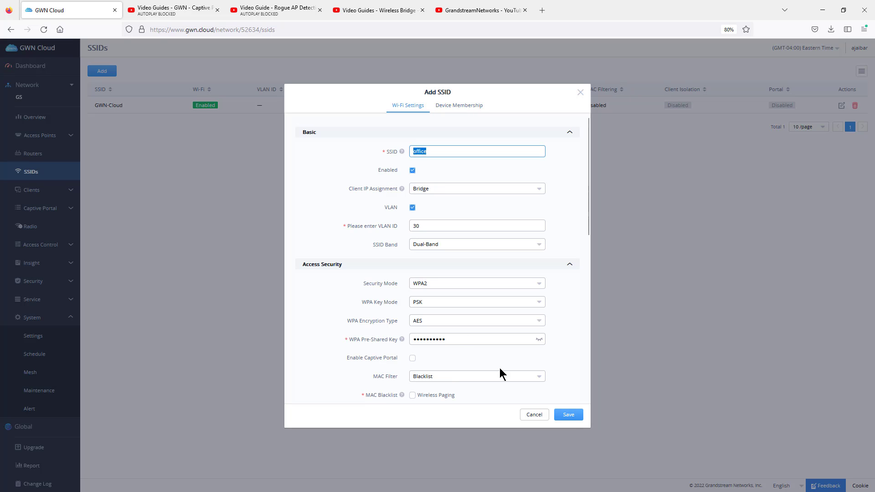
left_click(569, 414)
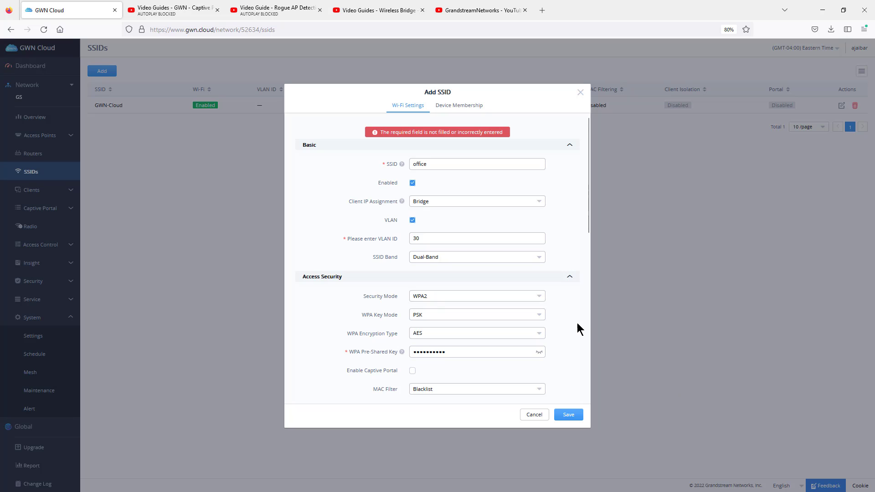
Step: Set the office SSID's MAC Filter to Disabled and save the SSID
scroll(568, 320, "down", 4)
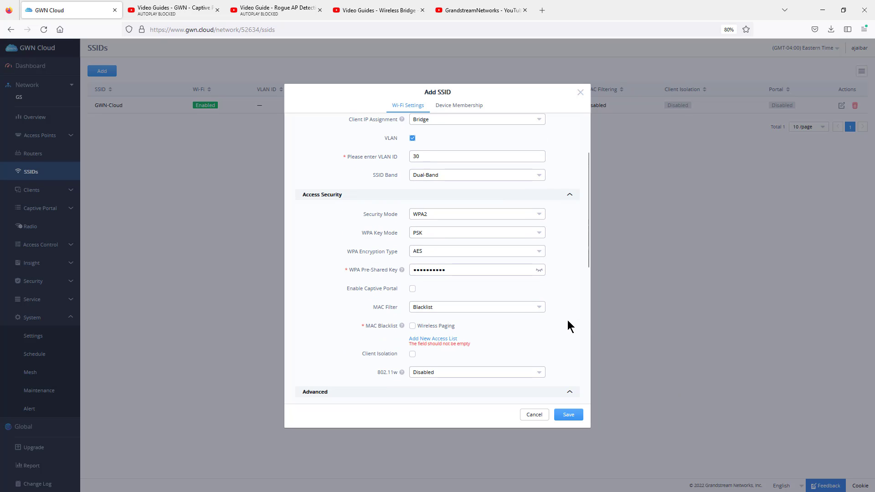
left_click(425, 227)
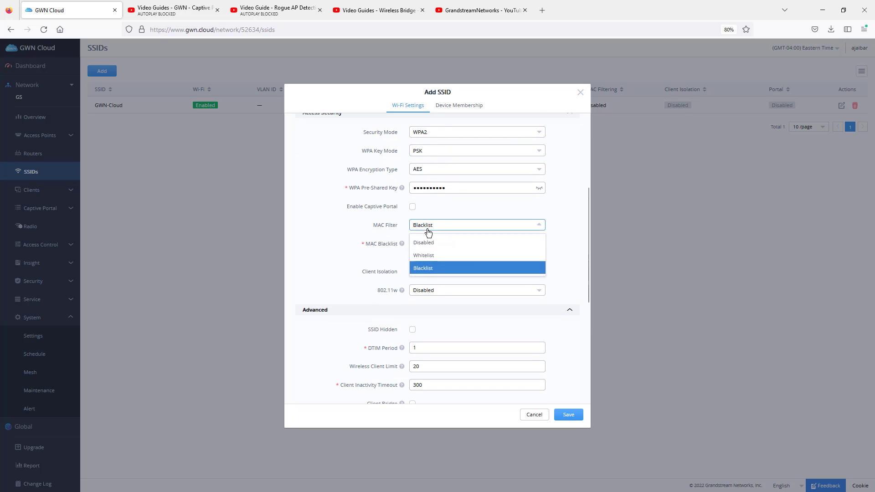
left_click(426, 246)
left_click(568, 416)
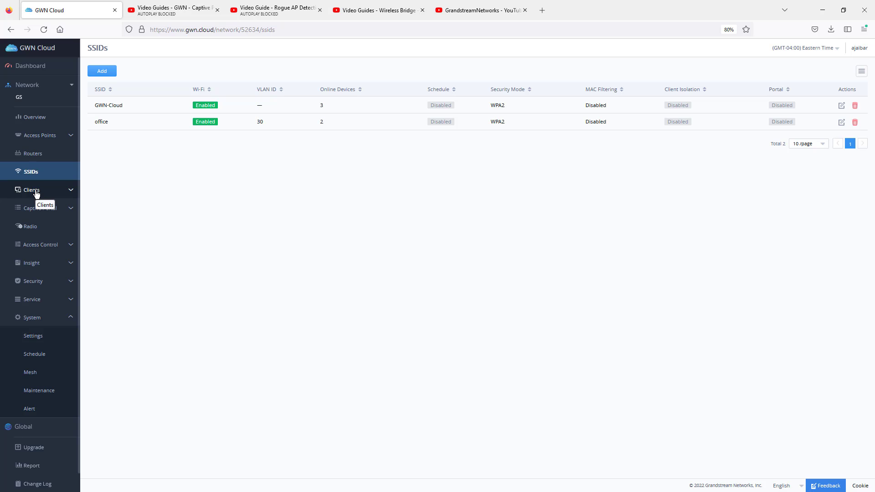
Step: Open the access points' configuration list to review the channels of each device
left_click(51, 136)
left_click(46, 173)
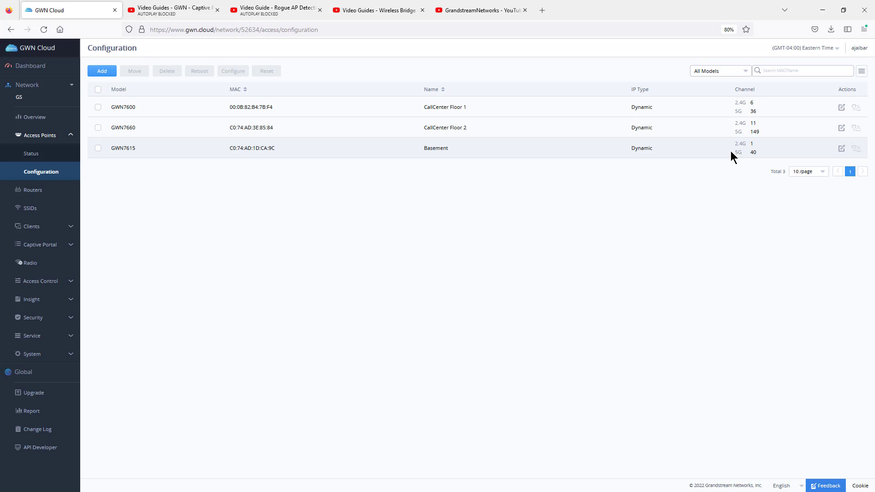
Step: Set Band Steering to 5G in priority in the network's general radio settings
left_click(32, 268)
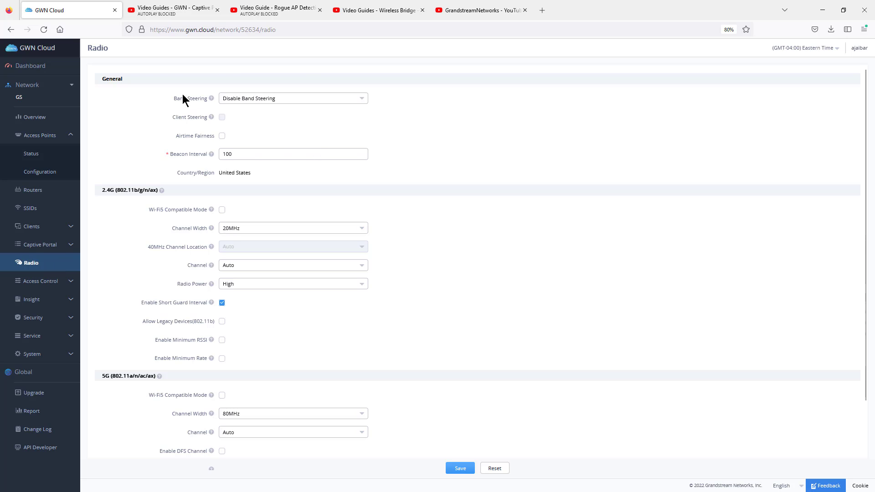
left_click(255, 100)
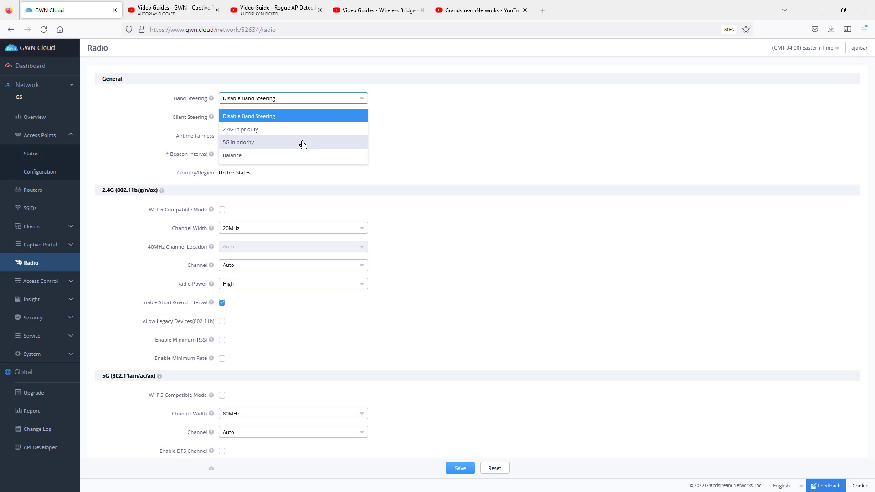
left_click(248, 142)
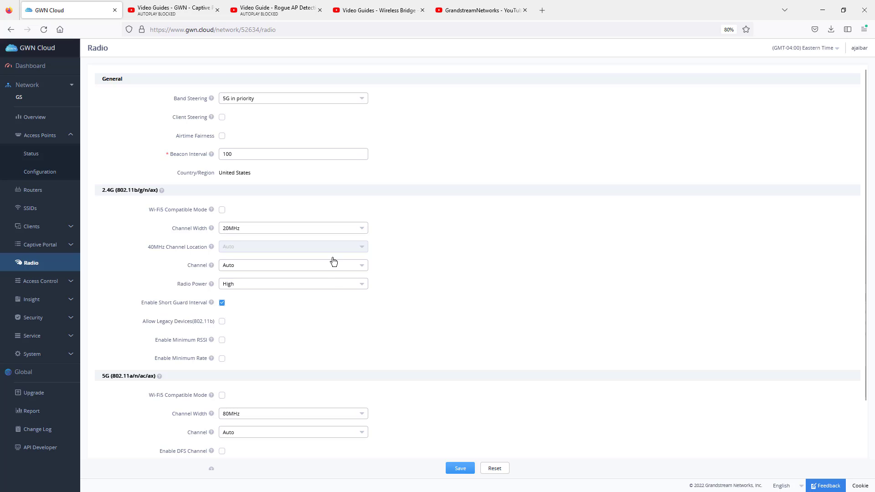
Step: Try Client Steering with an RSSI threshold of -80, look at the Client Access Threshold, and turn Client Steering back off
left_click(222, 118)
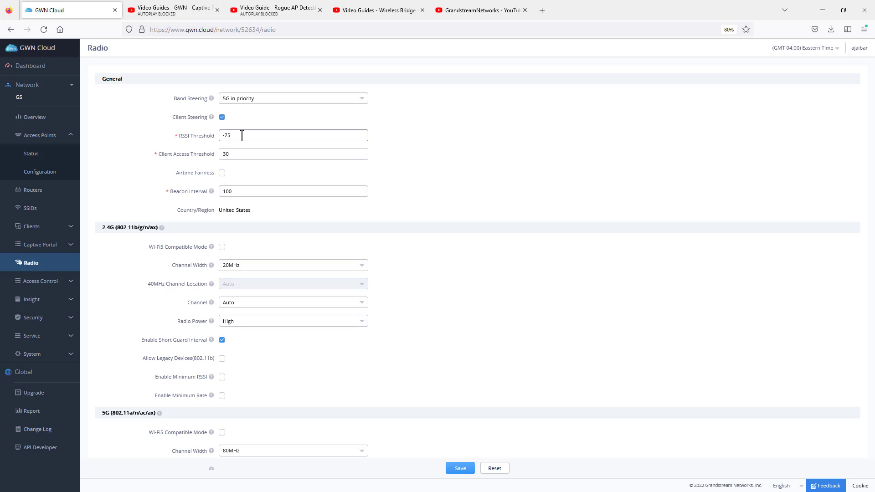
left_click_drag(236, 135, 222, 135)
type("80")
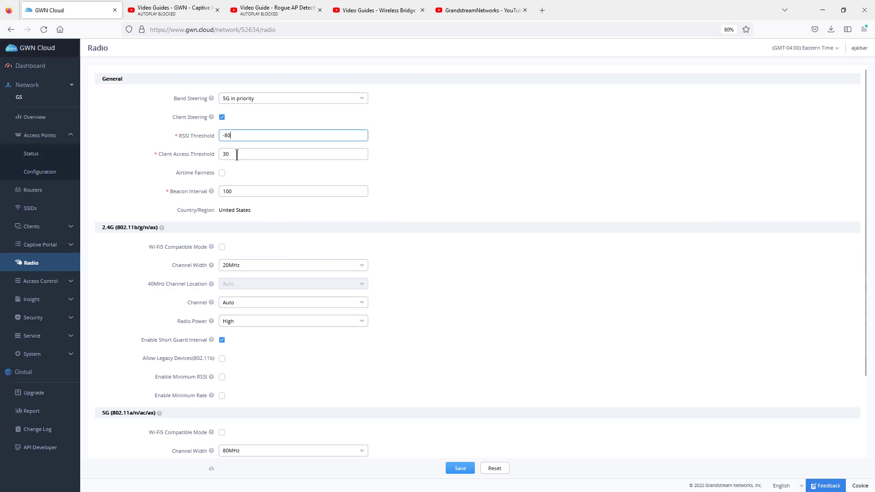
key("Tab")
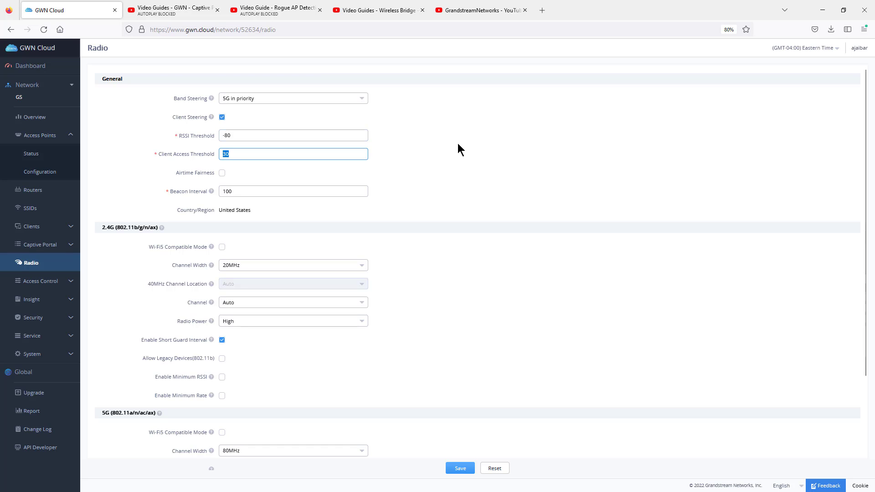
left_click(260, 154)
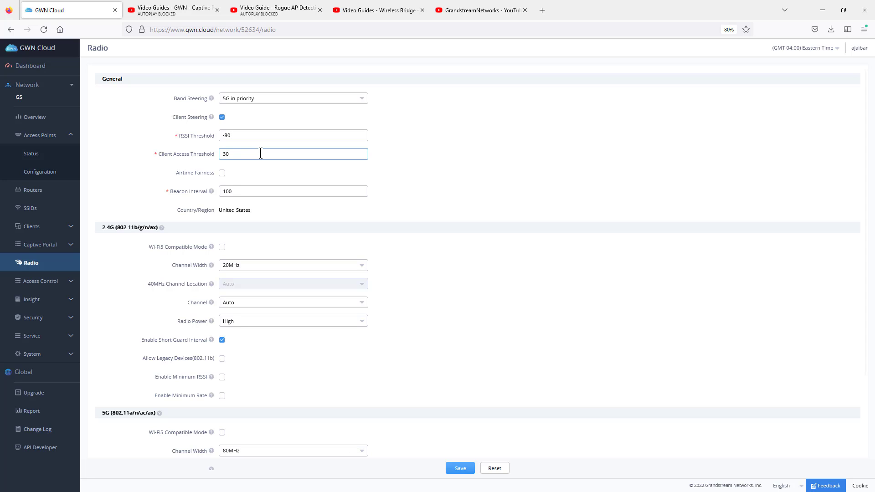
left_click(222, 118)
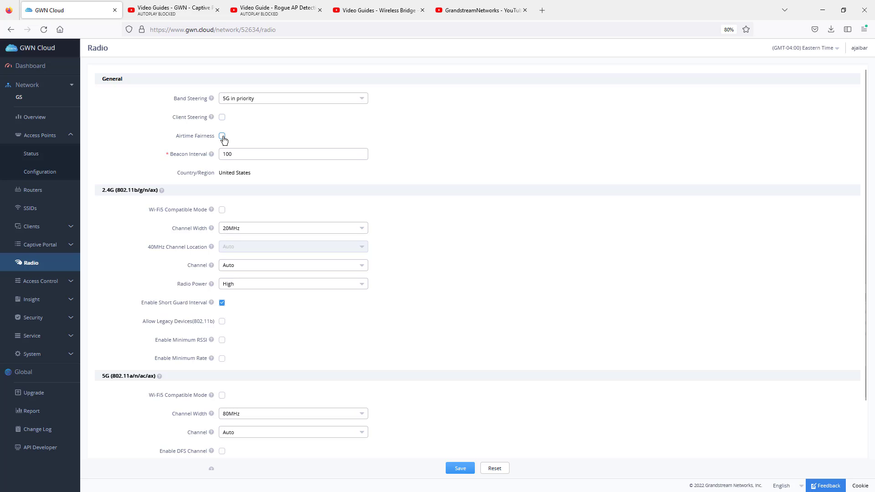
Step: Enable Airtime Fairness in the general radio settings
left_click(223, 136)
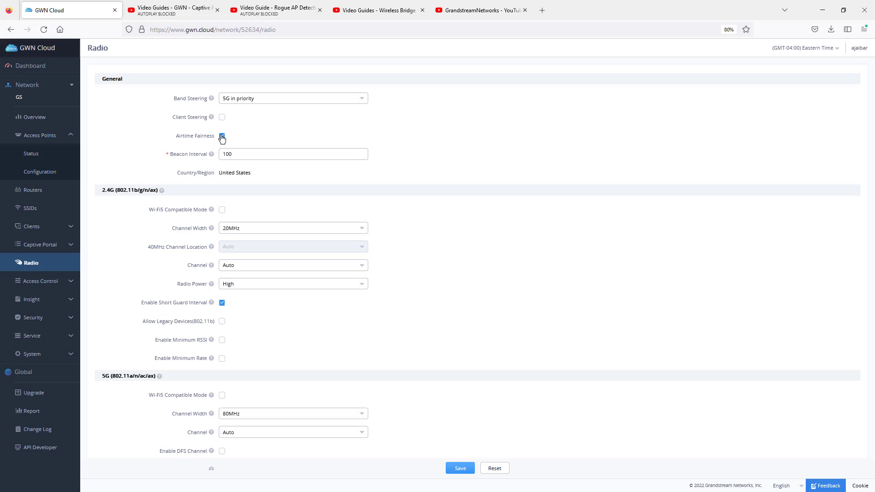
Step: Turn off Airtime Fairness and highlight the Beacon Interval value in the general radio settings
left_click(222, 136)
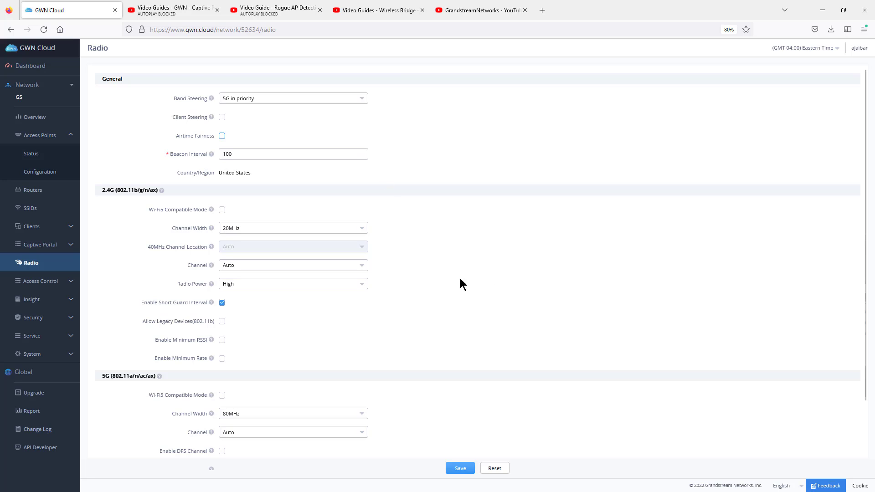
left_click(230, 153)
double_click(229, 153)
Step: Try Wi-Fi5 Compatible Mode for the 2.4G radio and turn it back off
scroll(437, 249, "down", 3)
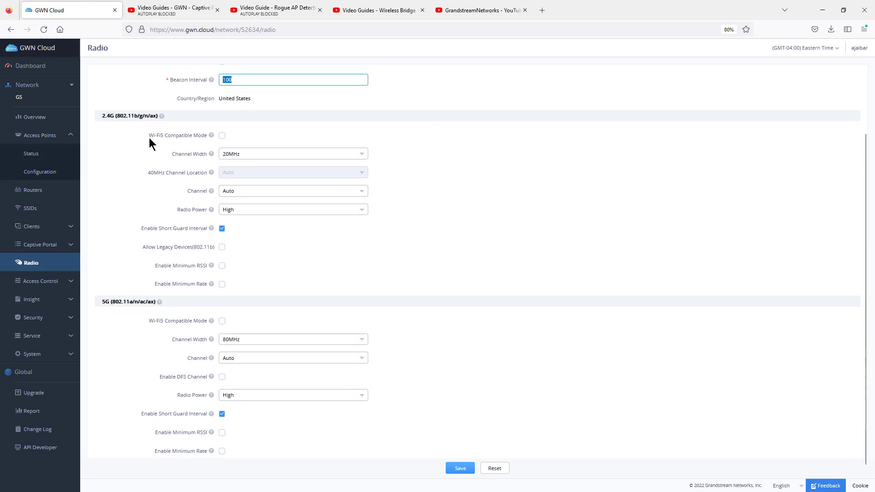
left_click(223, 135)
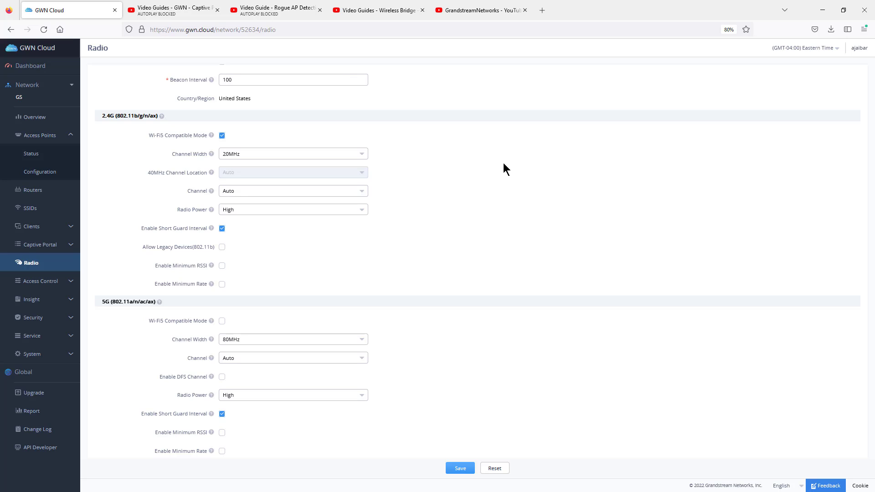
left_click(222, 136)
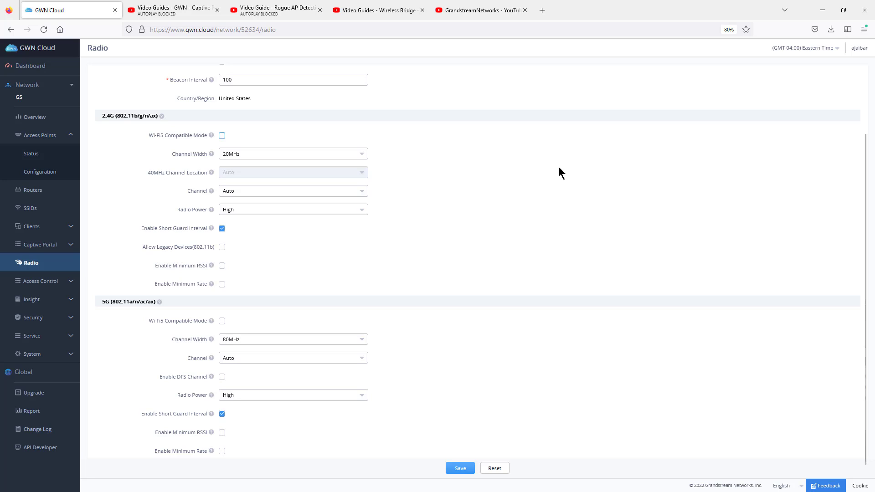
Step: Try a 40MHz channel width for the 2.4G radio, return it to 20MHz, and recheck the available widths
left_click(243, 155)
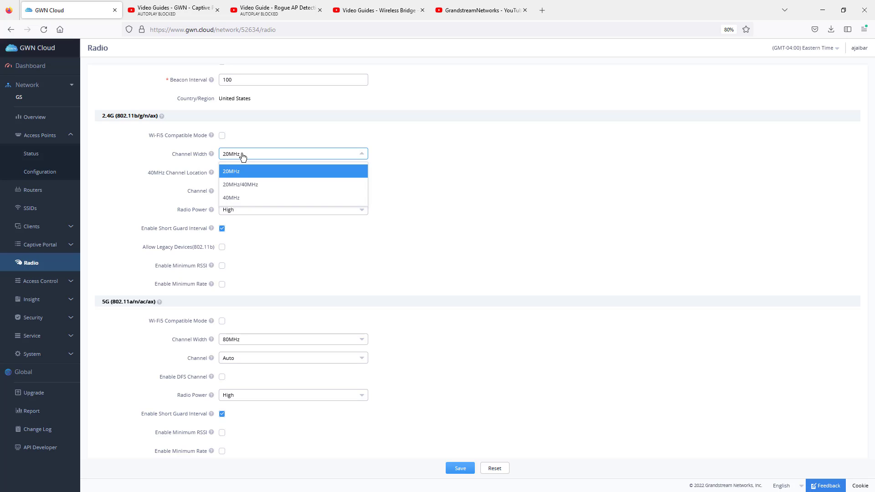
left_click(234, 197)
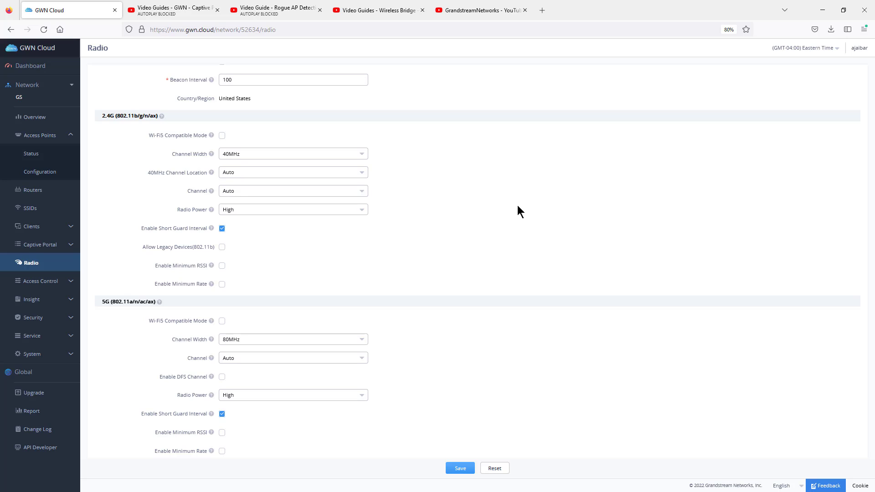
left_click(242, 155)
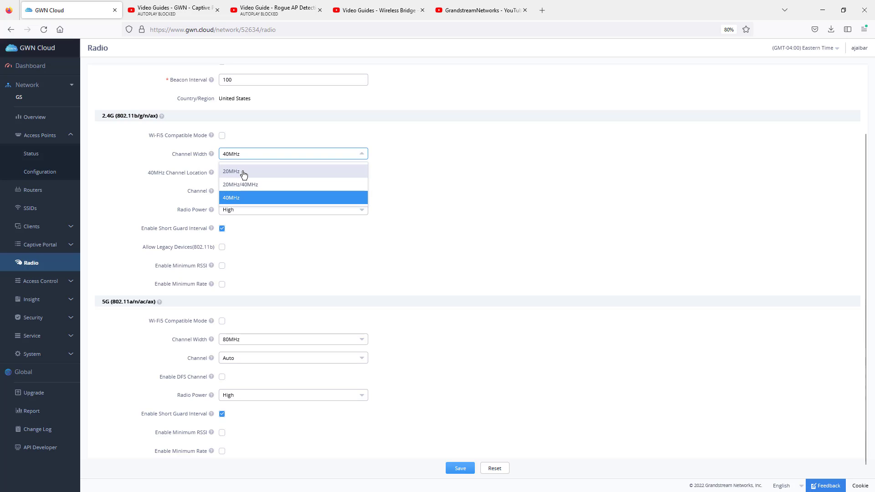
left_click(244, 174)
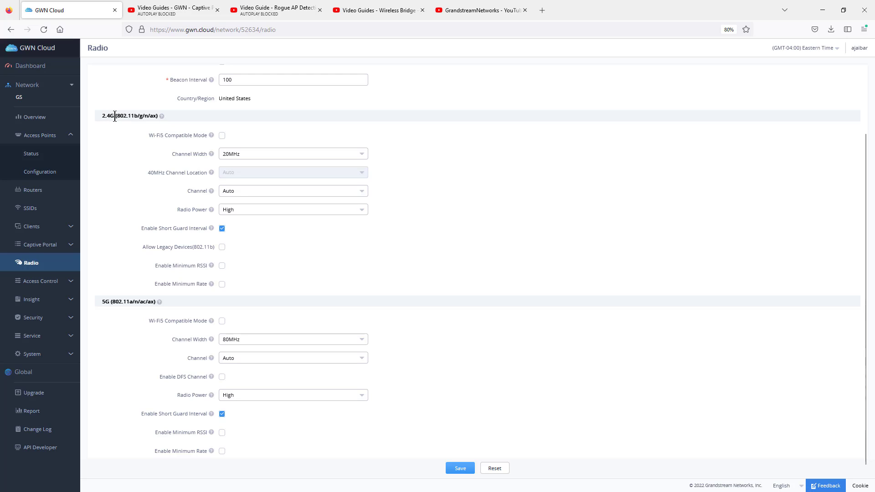
left_click(245, 157)
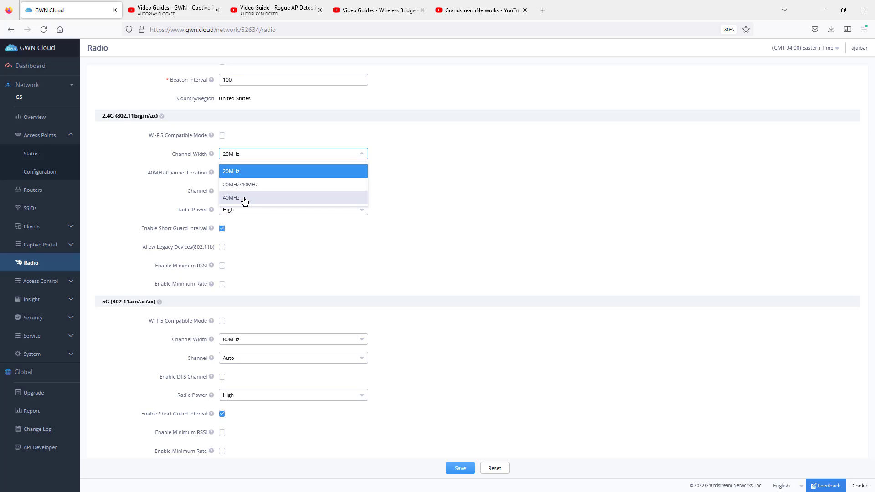
left_click(242, 172)
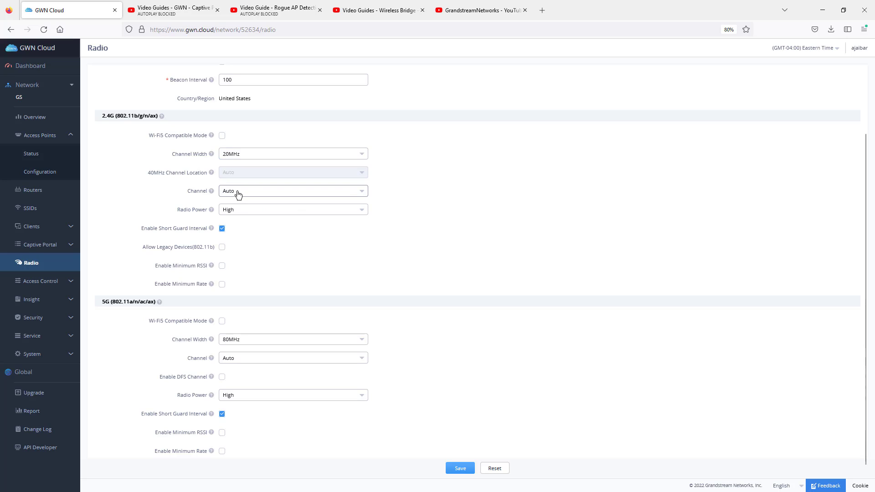
Step: Examine the Channel and Radio Power options available for the 2.4G radio, leaving both selections as they are
left_click(238, 194)
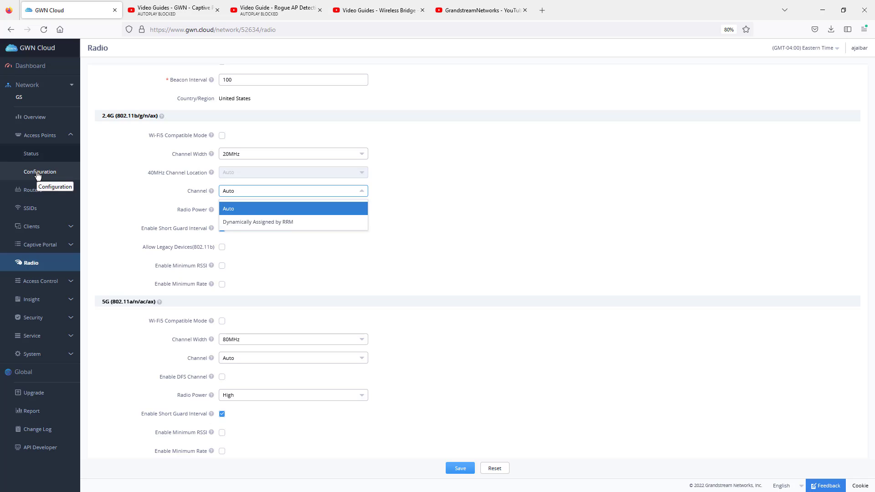
left_click(444, 208)
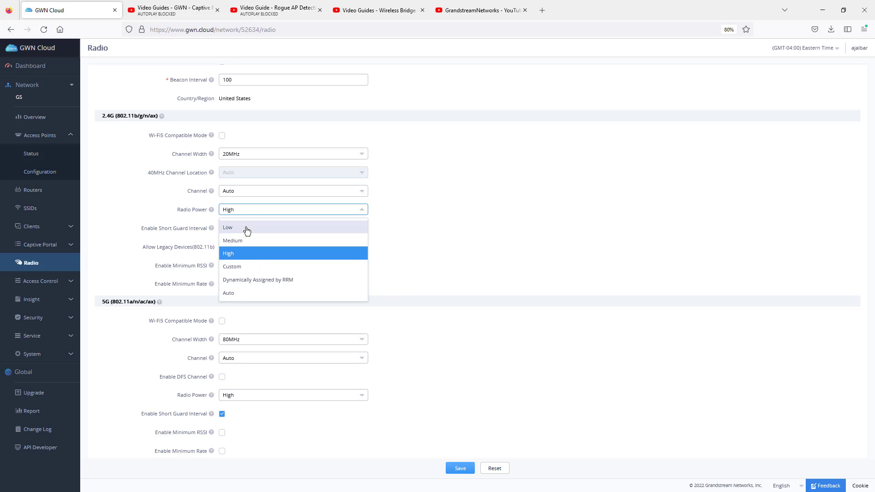
left_click(474, 247)
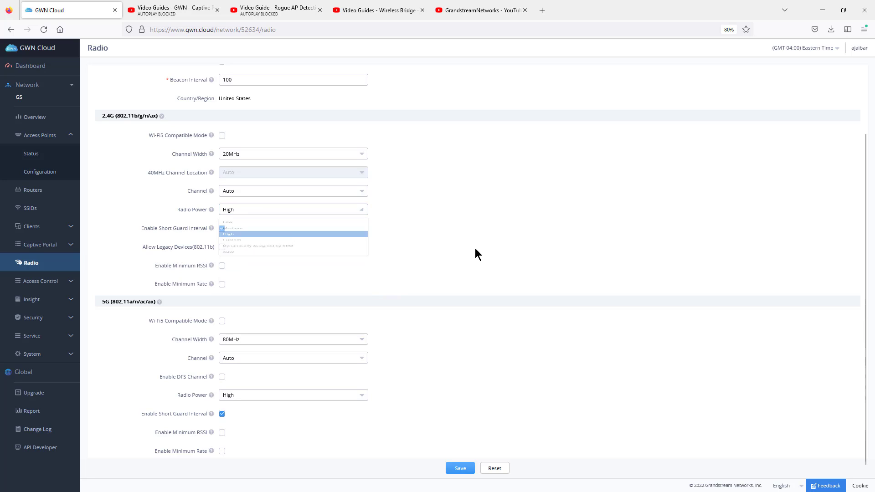
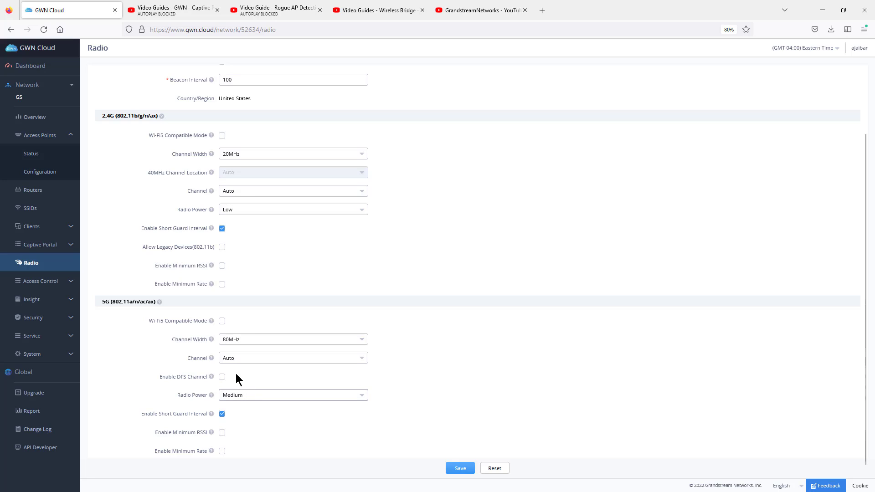
Step: Try a 40MHz channel width for the 5G radio, set it to 20MHz instead, and enable DFS channels
left_click(227, 338)
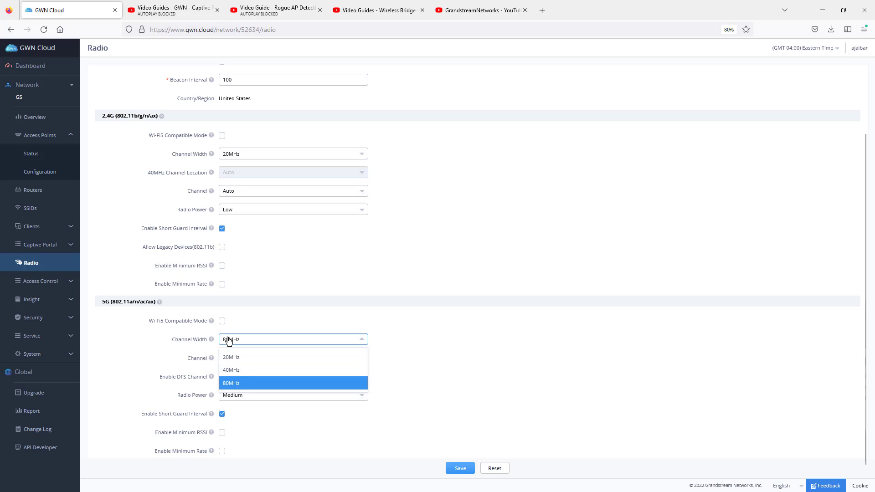
left_click(243, 371)
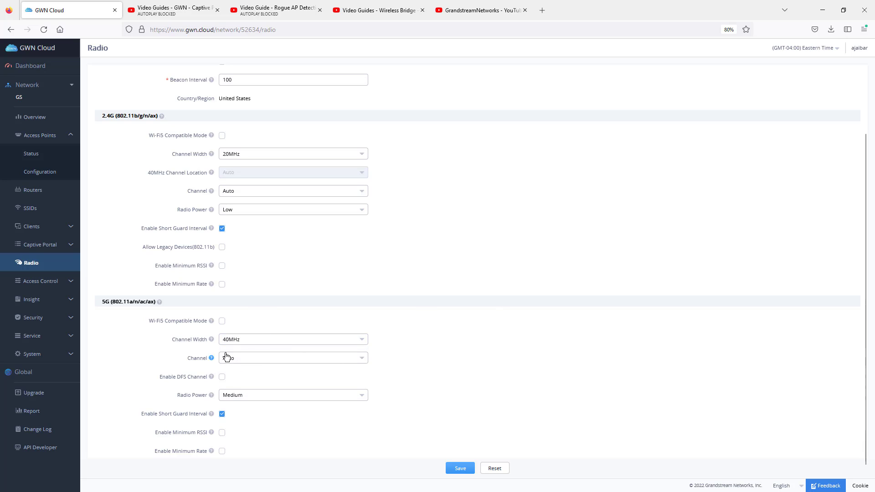
left_click(280, 343)
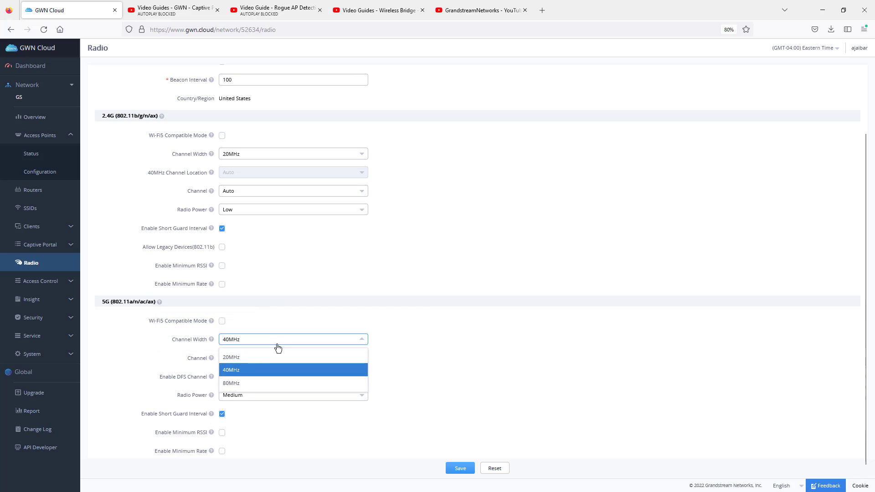
left_click(256, 360)
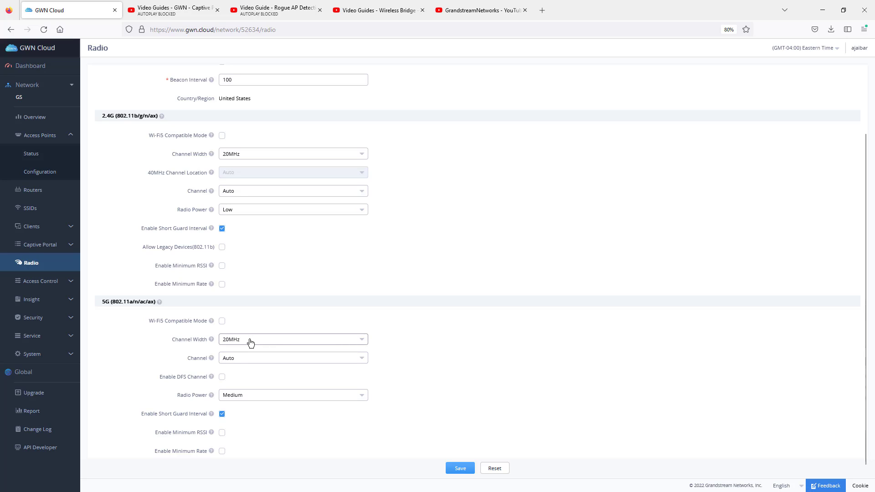
left_click(250, 343)
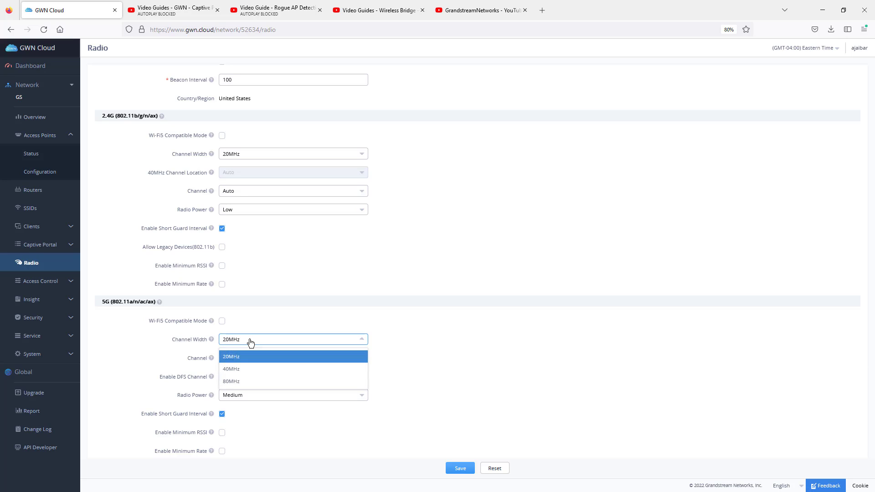
left_click(509, 341)
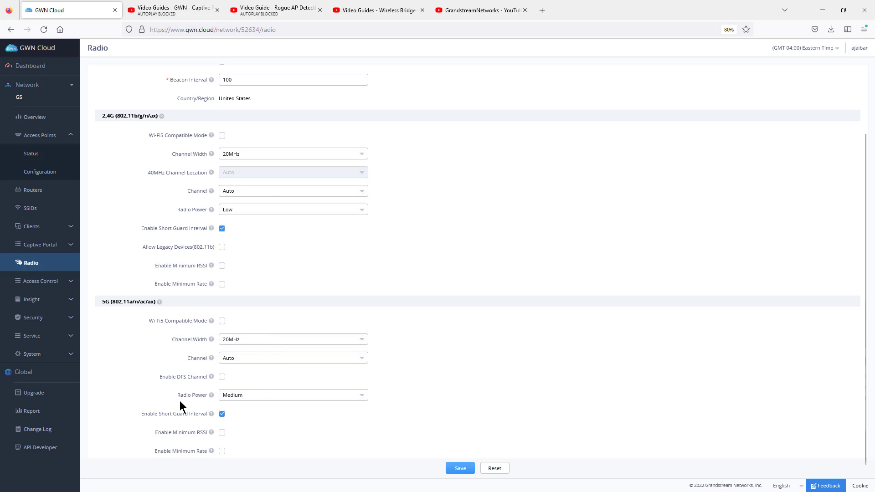
left_click(222, 377)
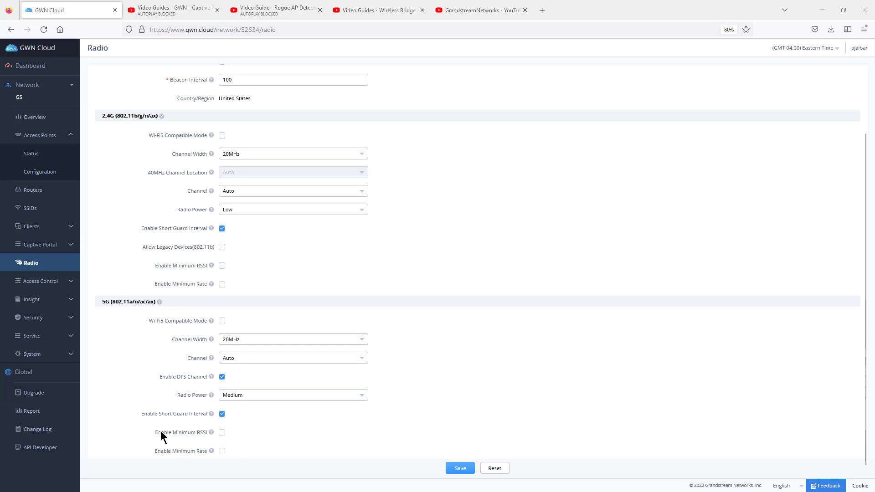
Step: Try enabling Minimum RSSI for the 5G radio with a threshold of -80 dBm
left_click(222, 432)
scroll(319, 424, "down", 1)
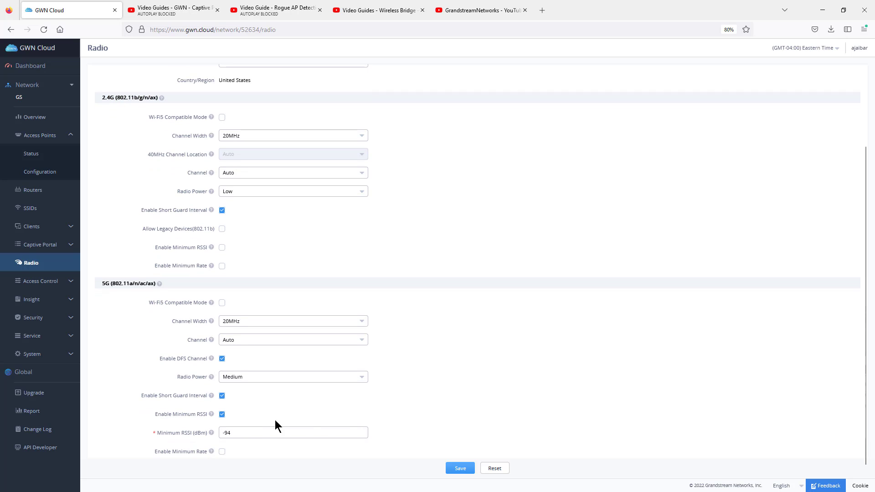
double_click(226, 432)
key("BackSpace")
type("80")
Step: Try a minimum rate of 54Mbps for the 5G radio, and turn both Minimum Rate and Minimum RSSI back off
left_click(222, 452)
scroll(337, 422, "down", 1)
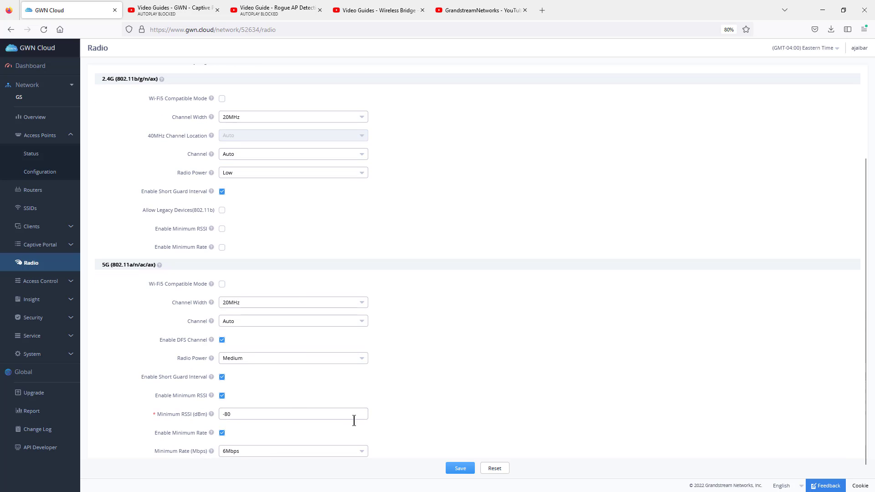
left_click(267, 453)
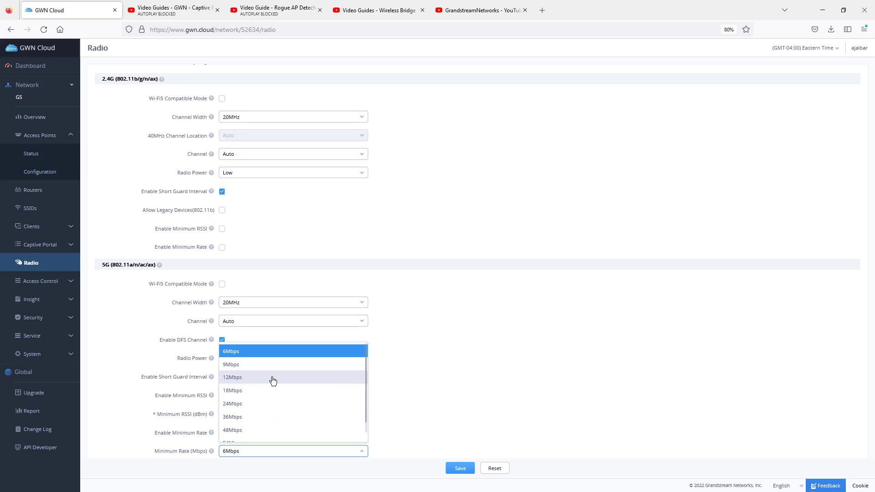
scroll(270, 399, "down", 1)
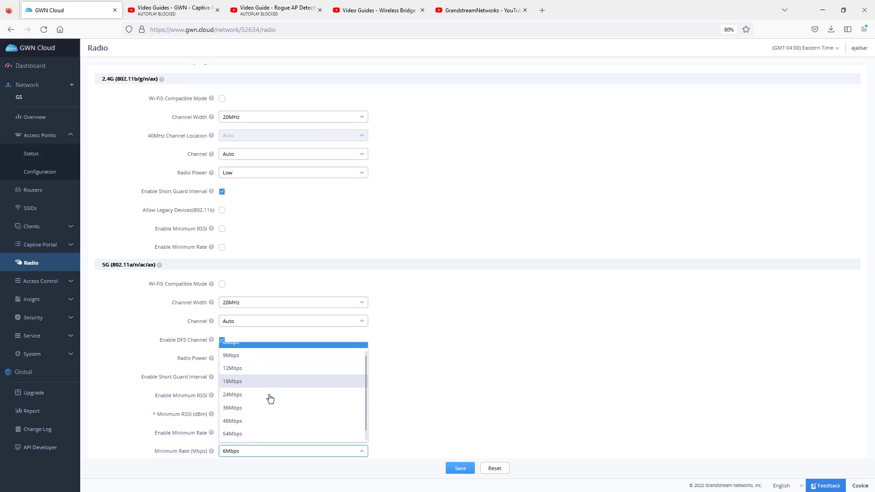
left_click(260, 433)
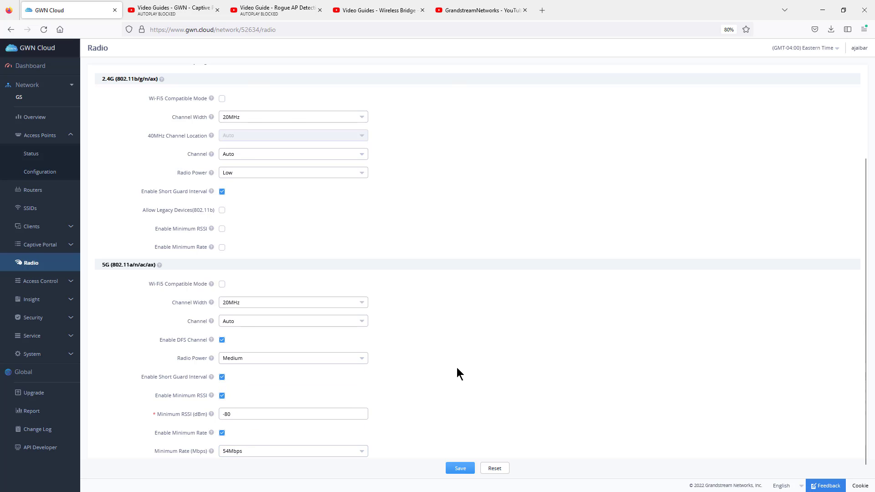
left_click(246, 457)
left_click(459, 410)
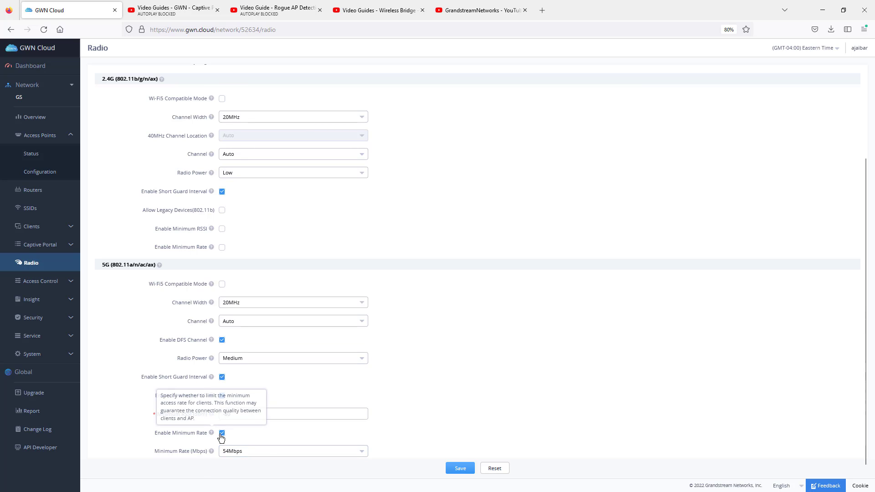
left_click(221, 434)
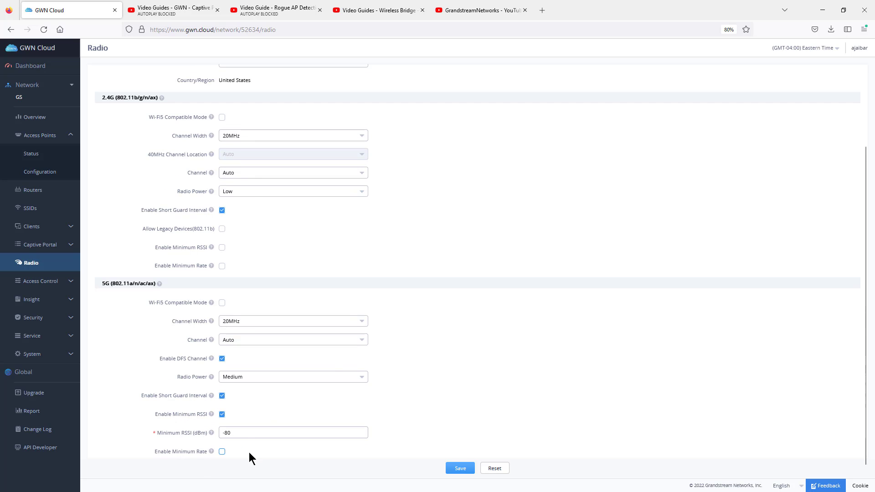
left_click(223, 415)
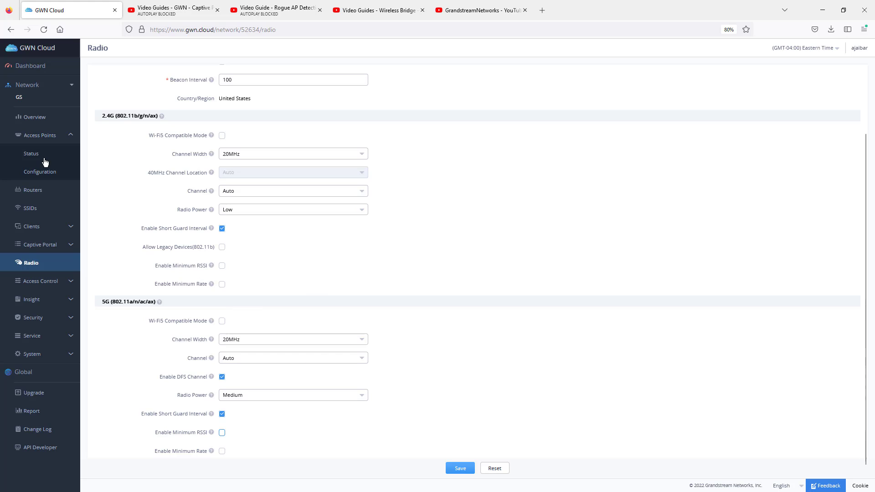
Step: Try disabling Wi-Fi5 Compatible Mode for the 5GHz radio of the CallCenter Floor 2 access point, and discard the change
left_click(41, 174)
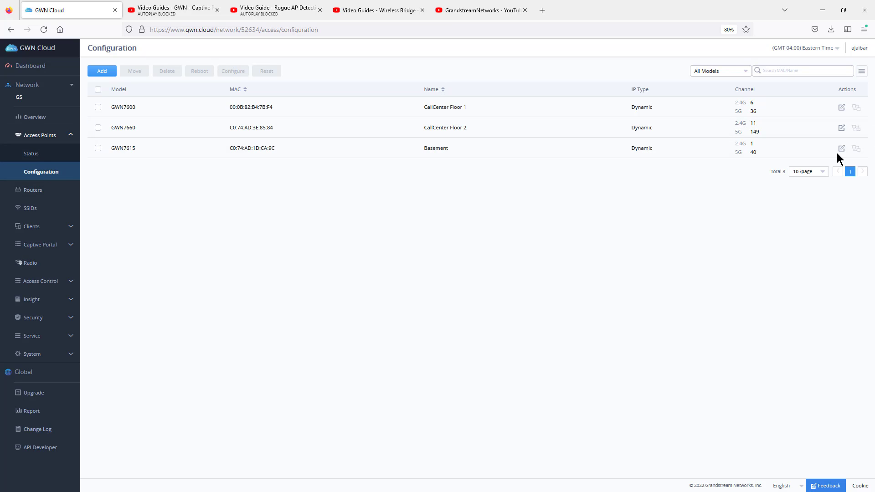
left_click(842, 128)
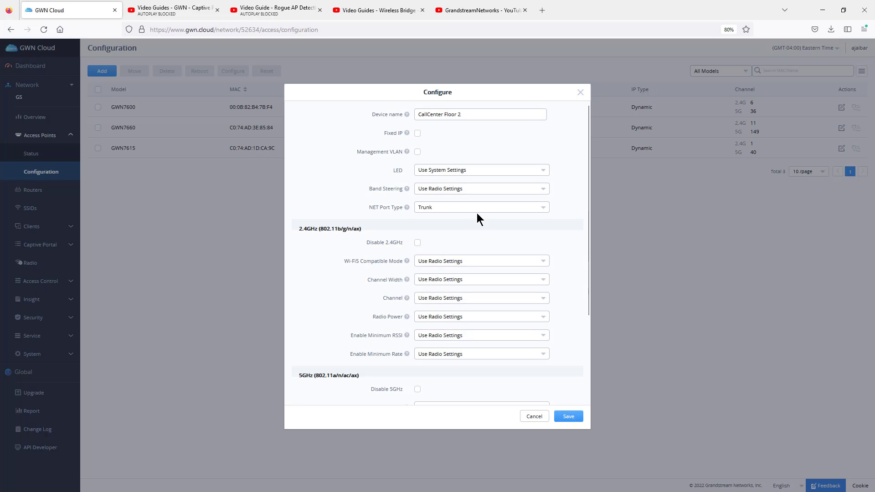
scroll(404, 301, "down", 3)
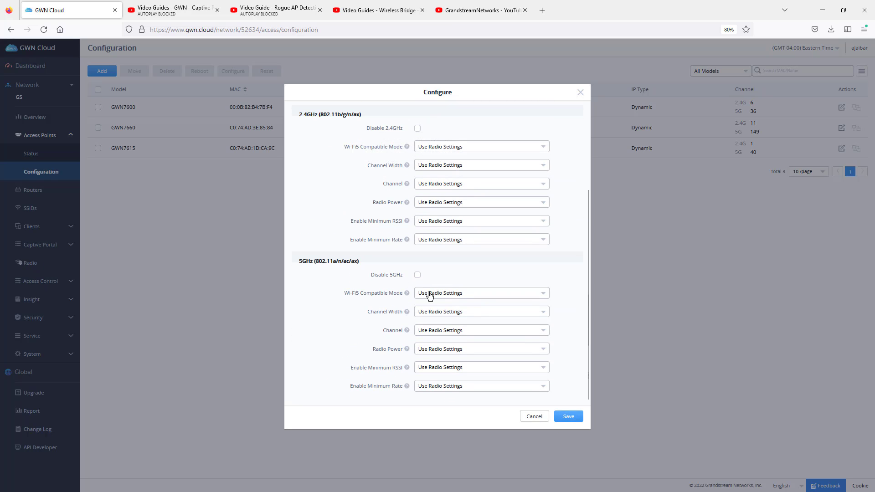
left_click(456, 297)
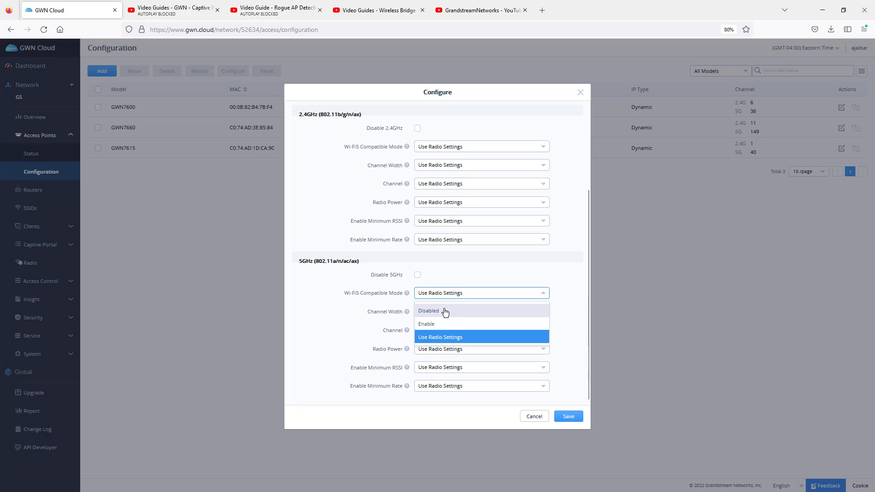
left_click(445, 312)
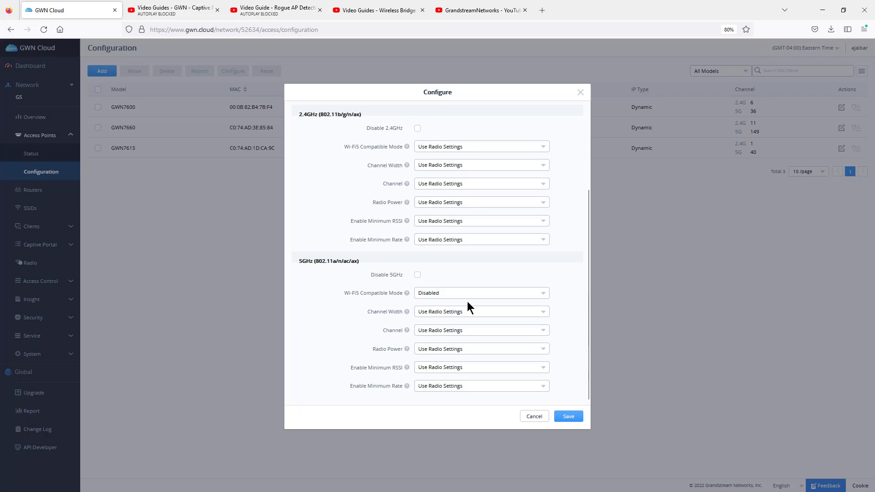
left_click(581, 94)
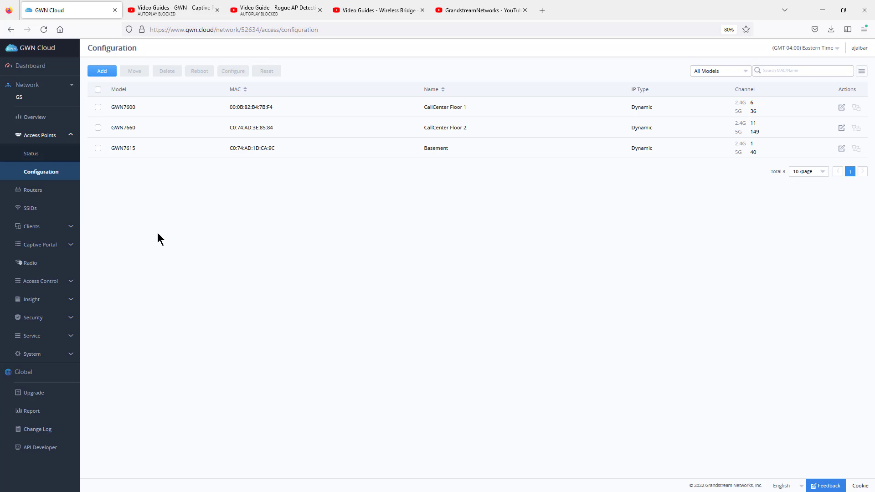
Step: Examine the client status list, highlighting the connected client's RSSI and the access point it uses
left_click(34, 193)
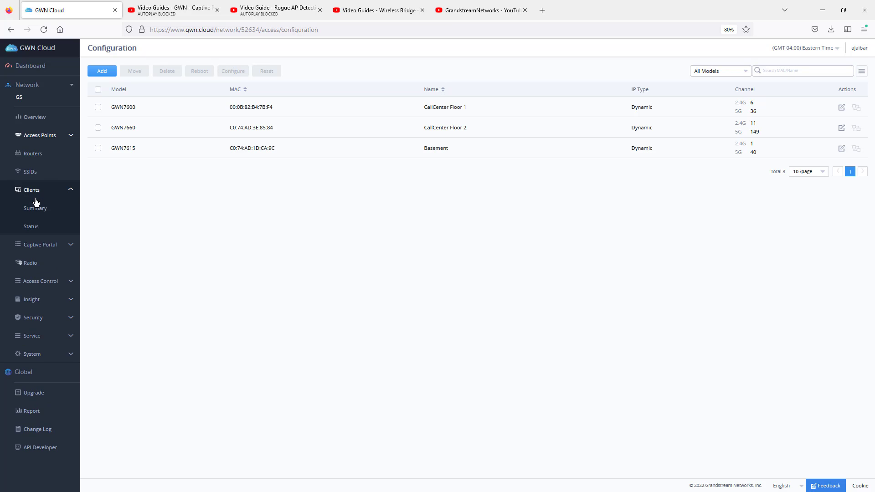
left_click(36, 226)
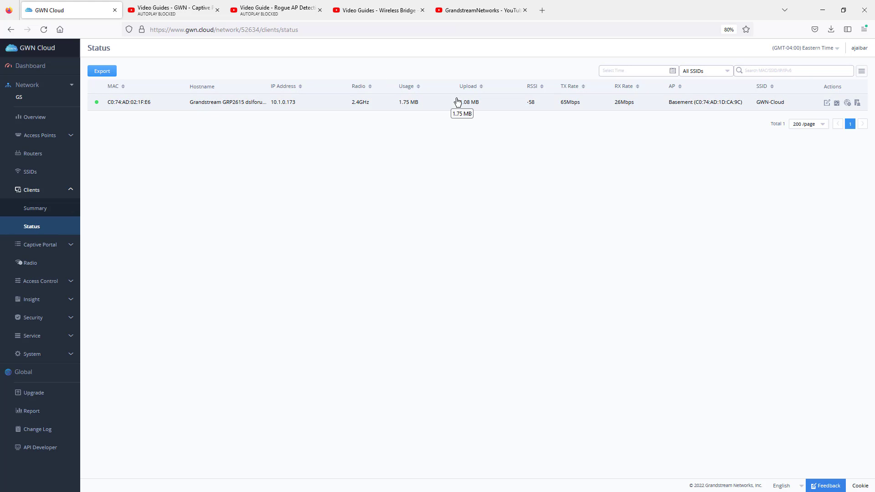
mouse_move(97, 107)
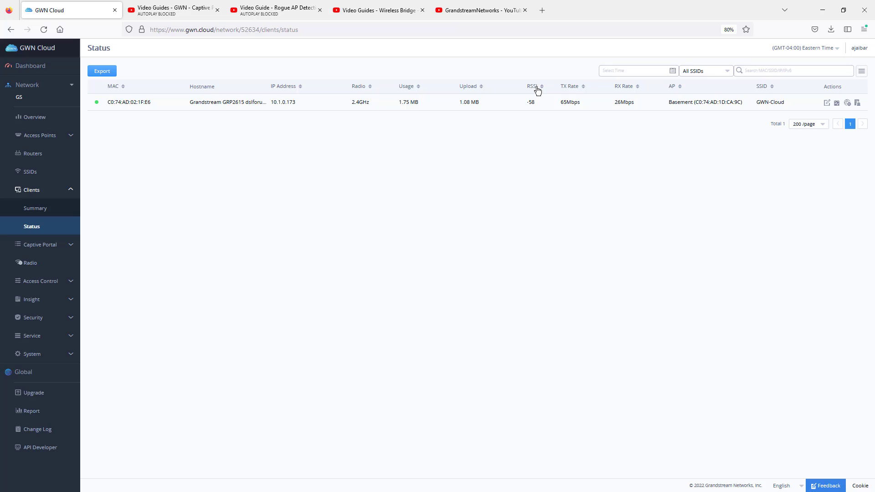
left_click_drag(533, 103, 521, 107)
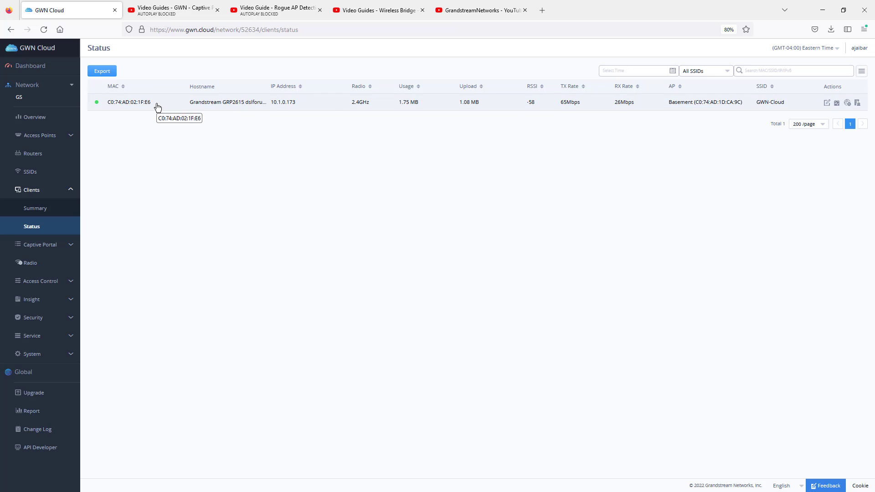
left_click_drag(669, 102, 749, 105)
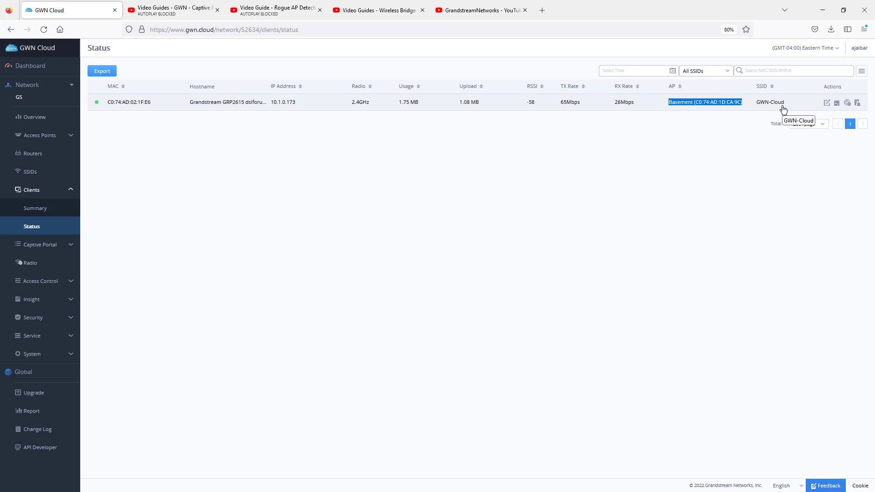
Step: Review the access lists and the blank form for adding one, and view the time policy list
left_click(35, 282)
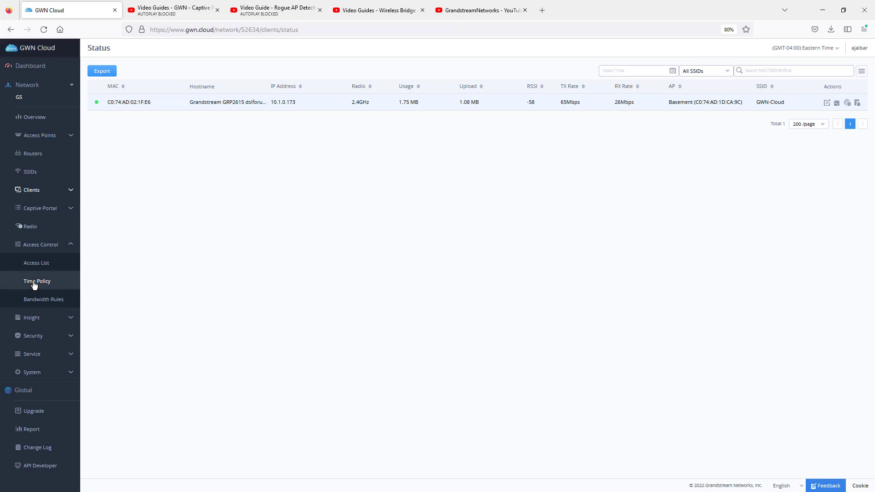
left_click(39, 267)
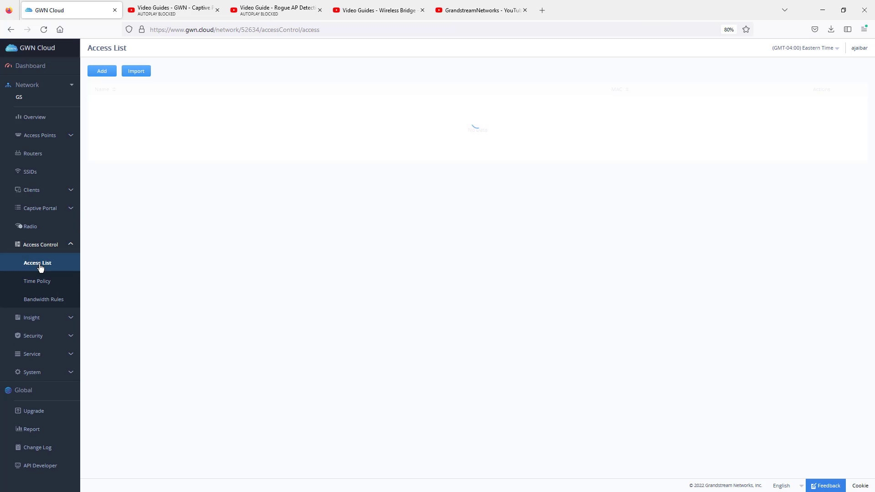
left_click(105, 71)
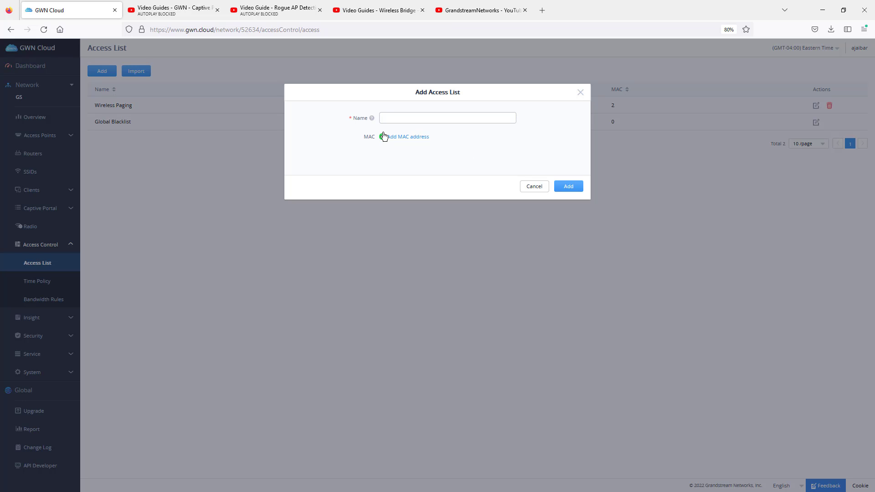
left_click(580, 93)
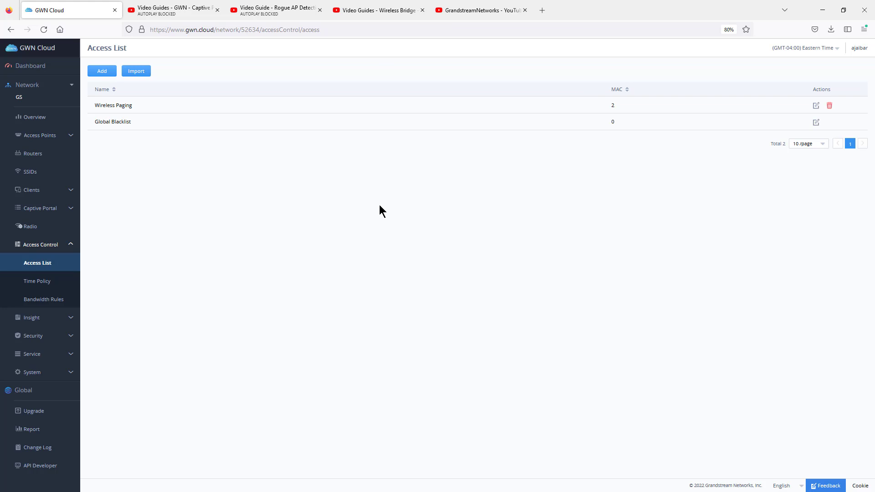
left_click(40, 283)
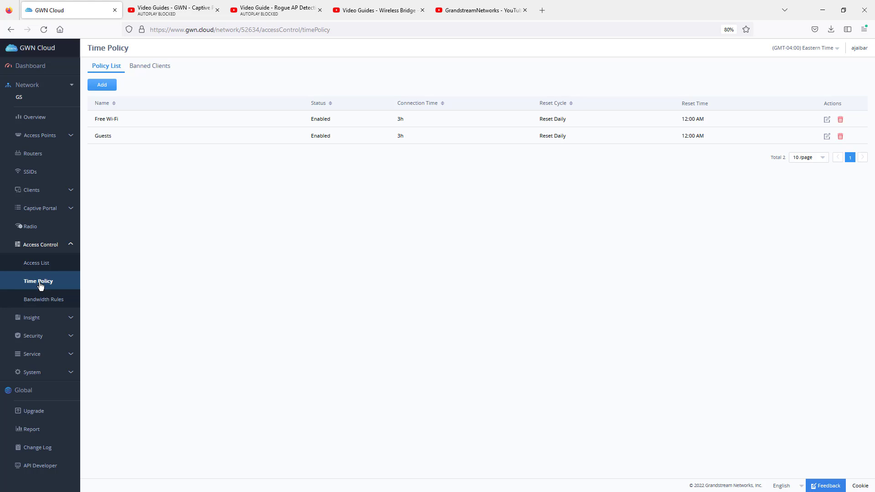
Step: Start a new bandwidth rule and try the Single MAC, Single IP Address and Per-Client range constraints
left_click(42, 304)
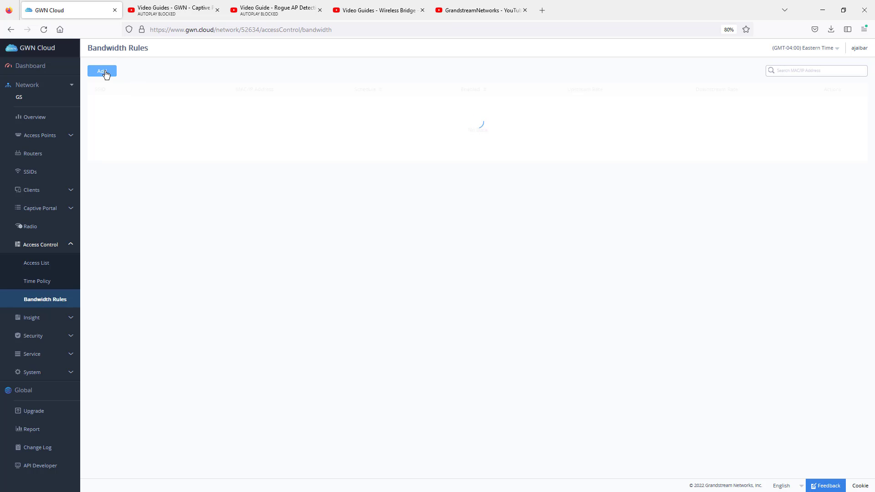
left_click(102, 72)
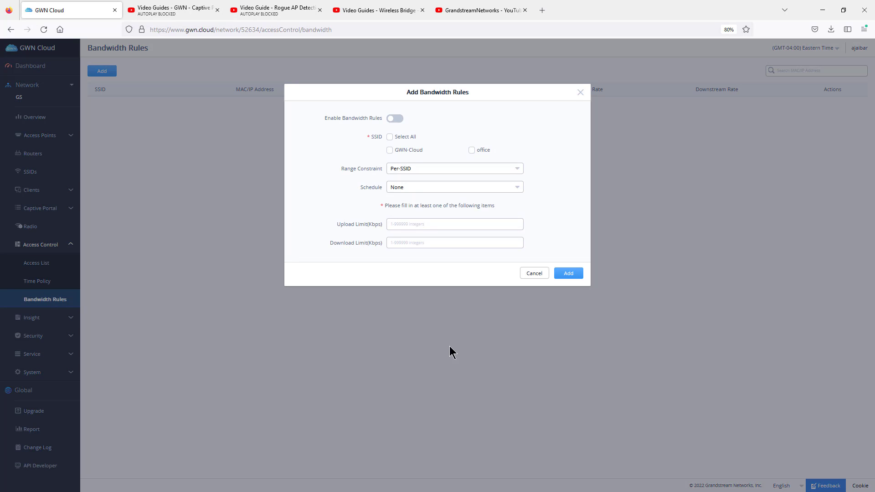
left_click(433, 168)
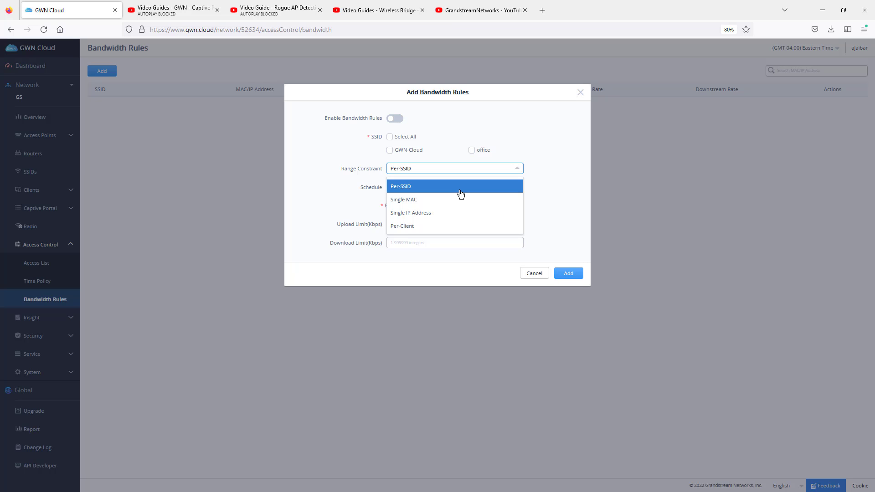
left_click(421, 199)
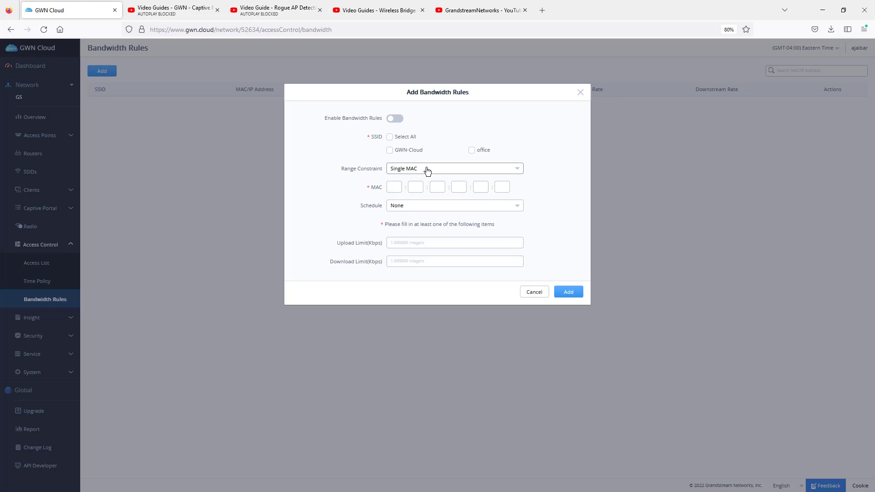
left_click(427, 170)
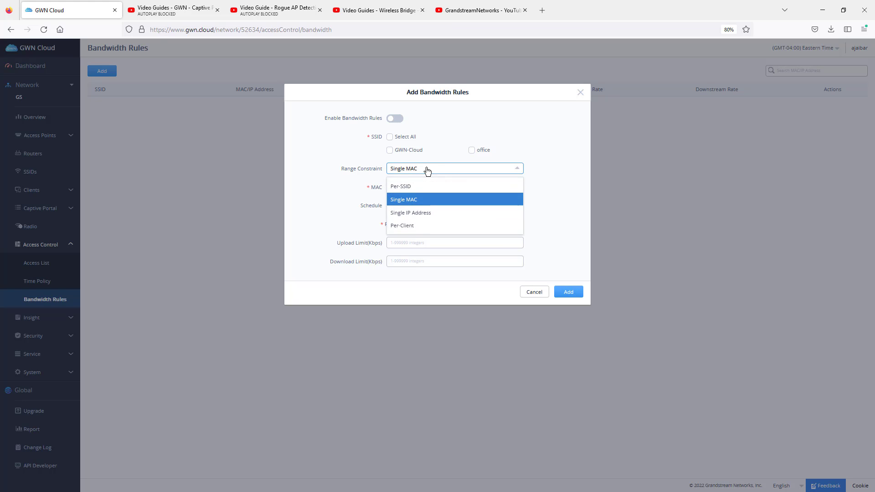
left_click(424, 212)
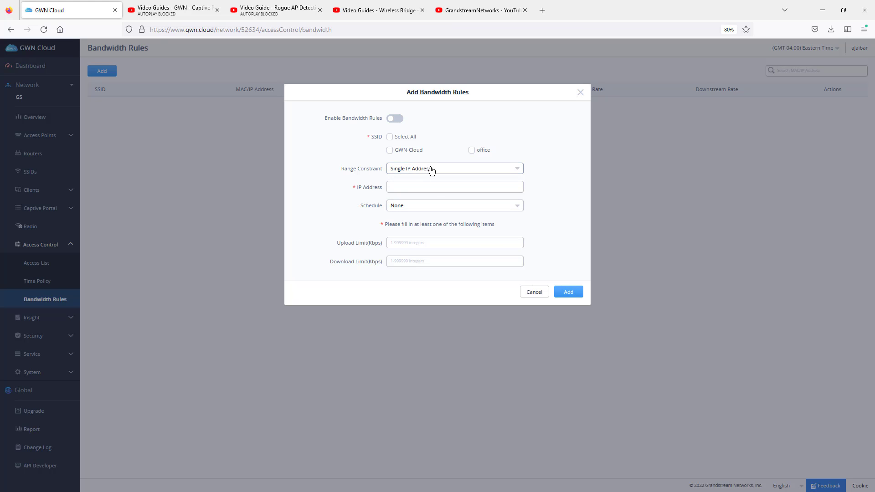
left_click(432, 169)
left_click(418, 227)
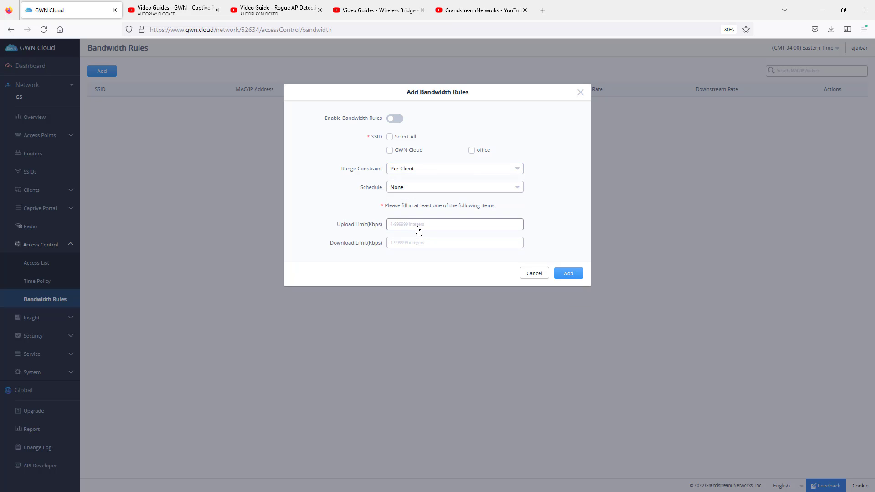
Step: Try enabling the bandwidth rule for the office SSID, check its upload and download limit fields, and discard the rule
left_click(395, 119)
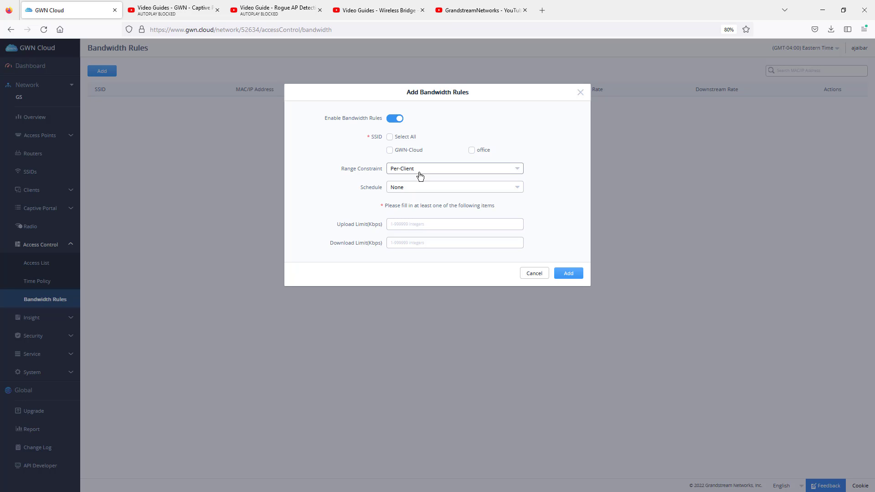
left_click(472, 151)
left_click(409, 222)
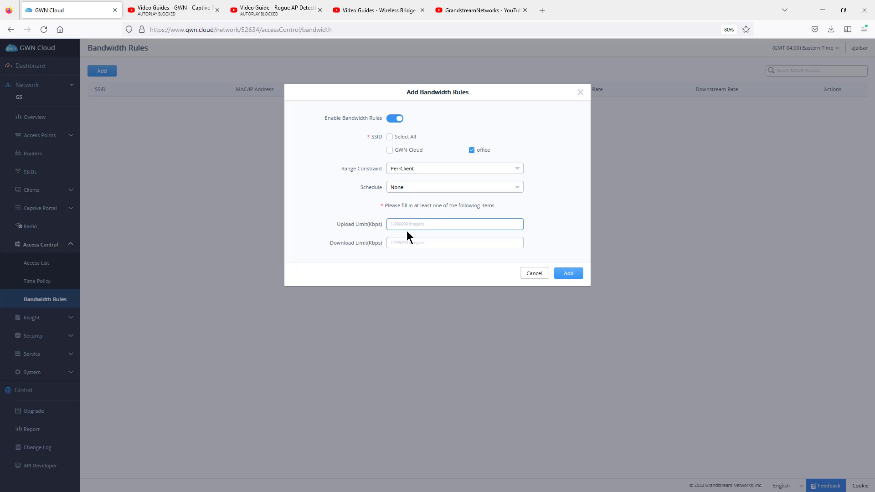
left_click(410, 242)
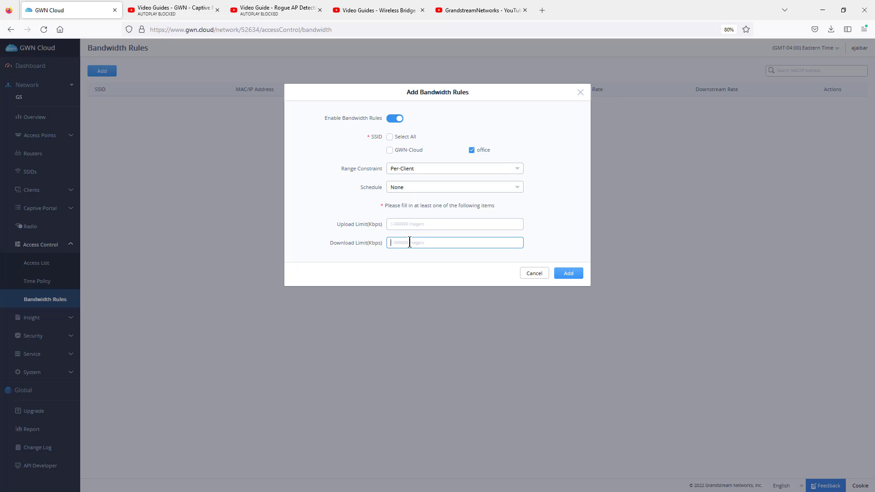
left_click(580, 92)
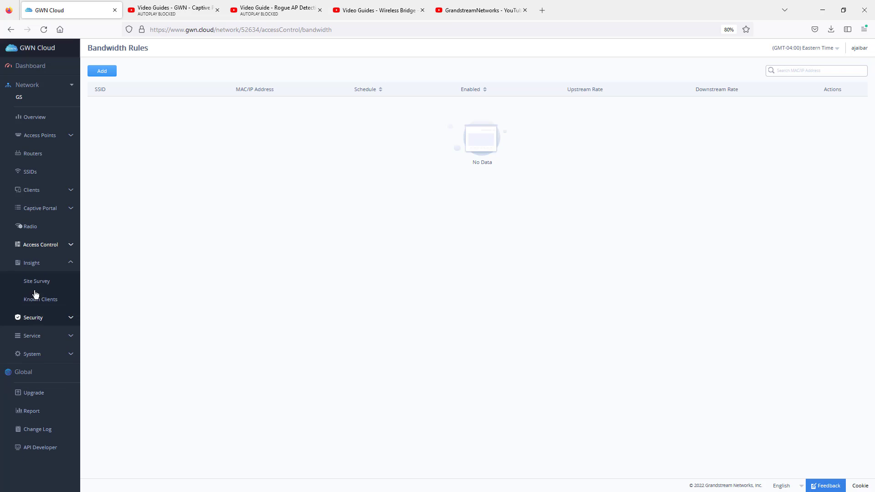
Step: Examine the site survey's list of detected wireless networks, highlighting the FiOS-TBATC entry
left_click(36, 283)
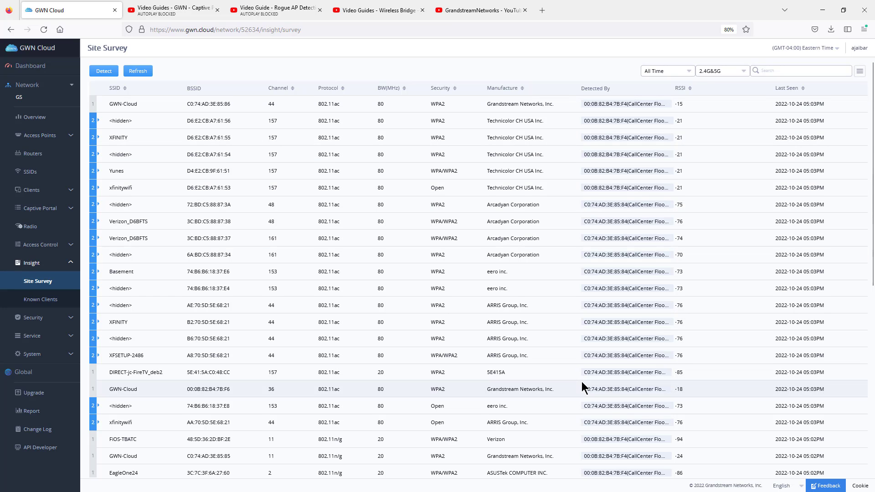
scroll(588, 383, "down", 2)
left_click_drag(690, 346, 99, 346)
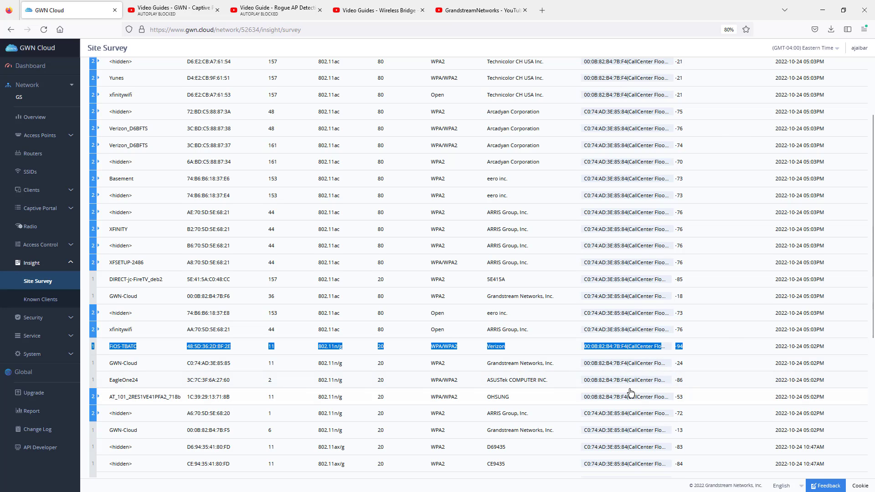
scroll(632, 393, "down", 5)
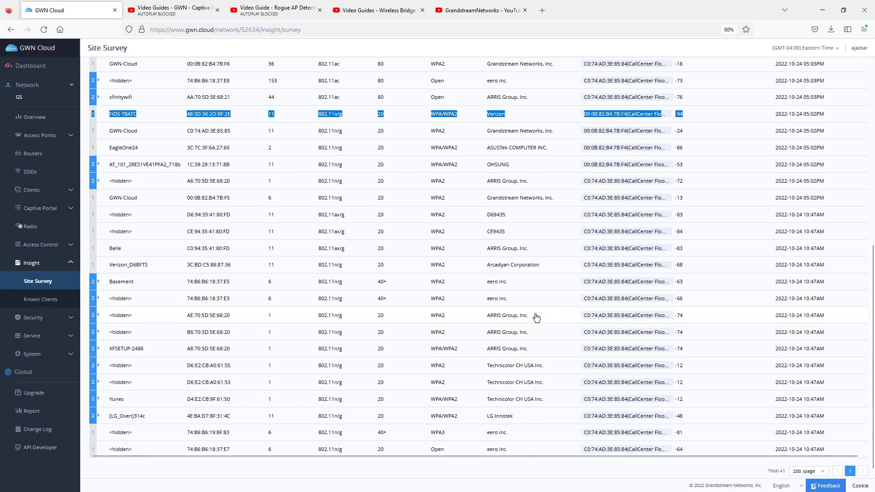
scroll(536, 317, "up", 7)
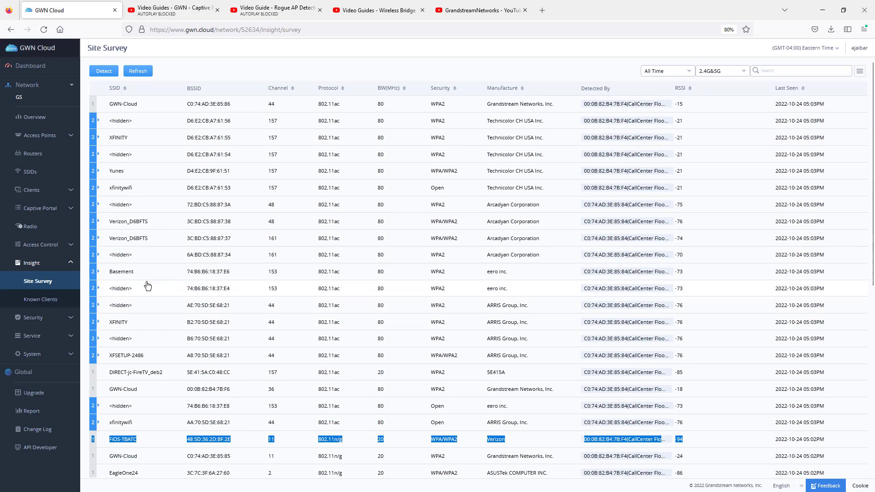
Step: Review the Rogue AP detection settings, glance at the YouTube video guide on rogue APs, and return to GWN Cloud
left_click(46, 319)
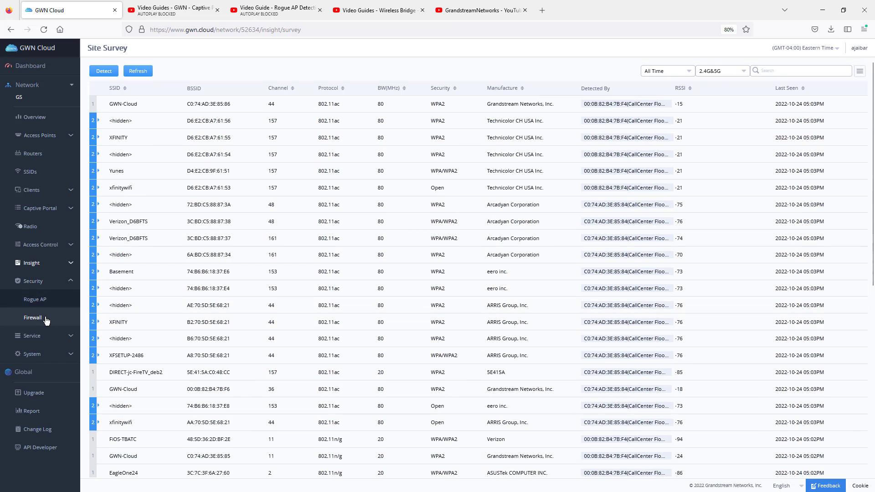
left_click(35, 302)
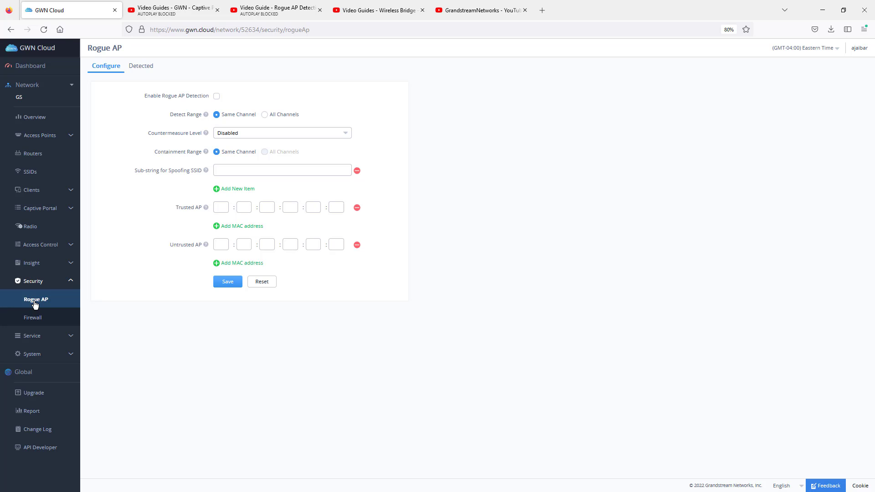
left_click(301, 14)
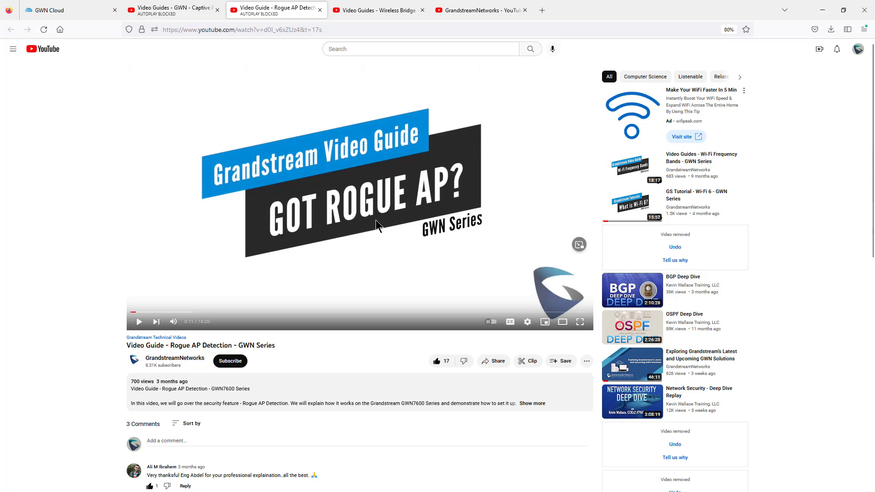
left_click(70, 13)
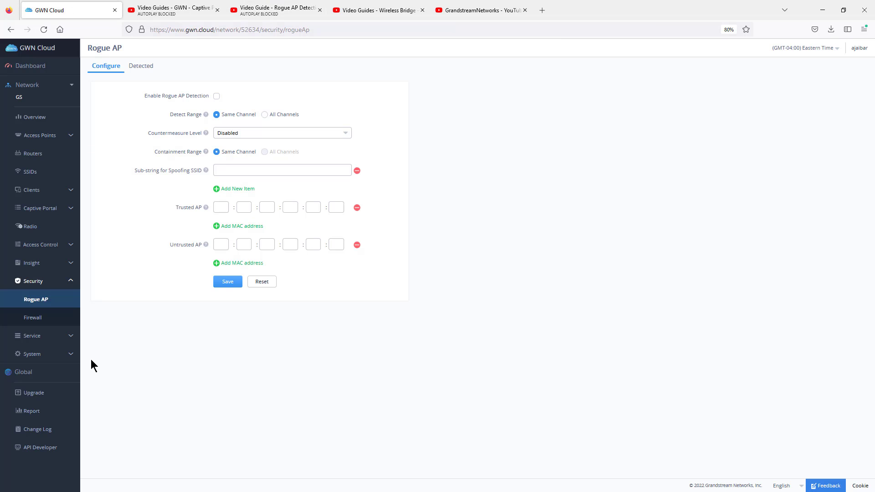
Step: Review the system settings, highlighting the NAT pool's default gateway, and view the Mesh configuration
left_click(55, 354)
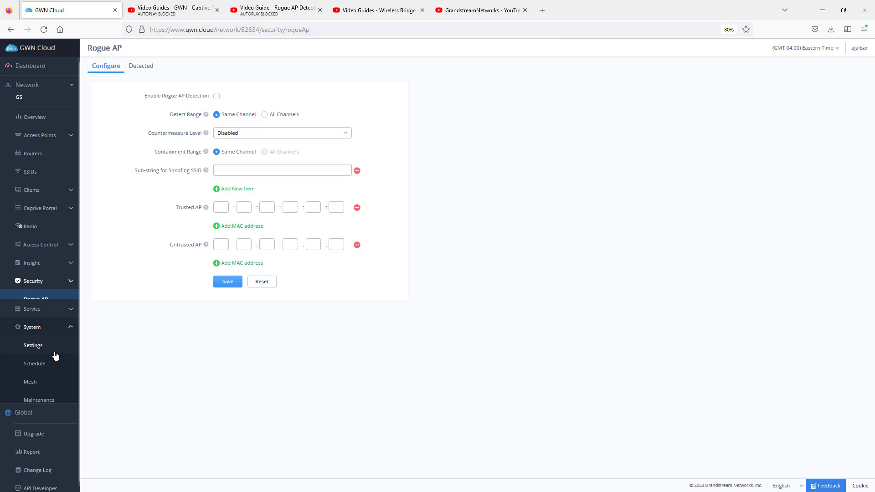
left_click(39, 341)
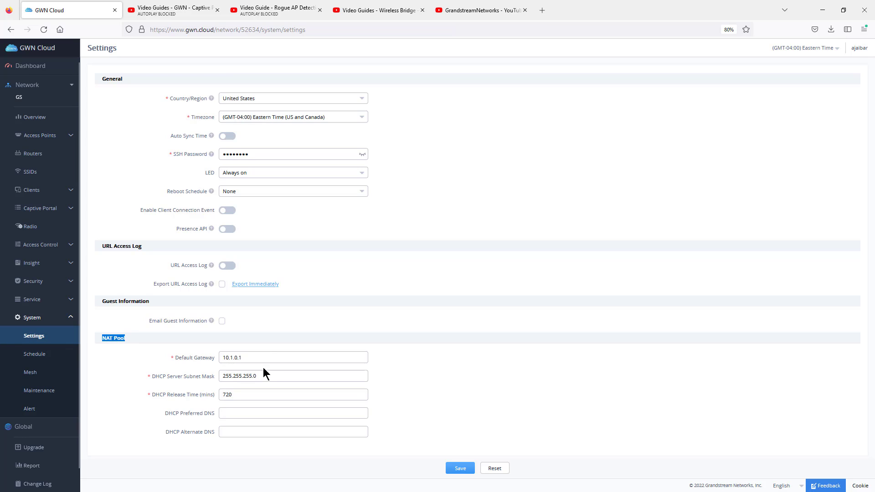
left_click_drag(262, 358, 153, 353)
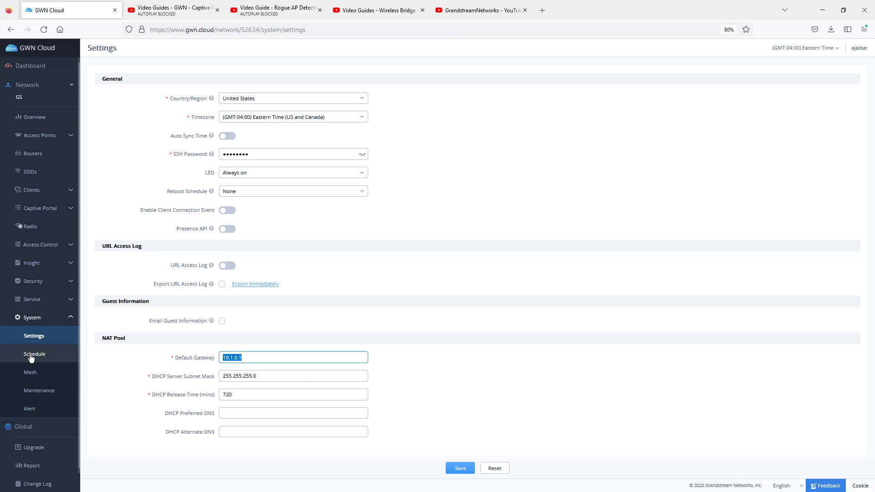
left_click(41, 377)
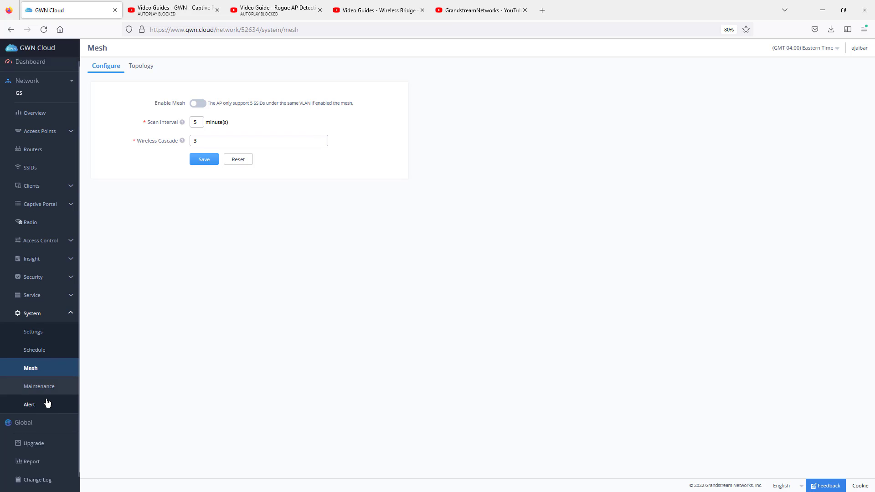
Step: Try scheduling a firmware upgrade with Upgrade Later for the GWN7600 running firmware 1.0.15.20, and cancel it
scroll(45, 401, "down", 1)
left_click(34, 433)
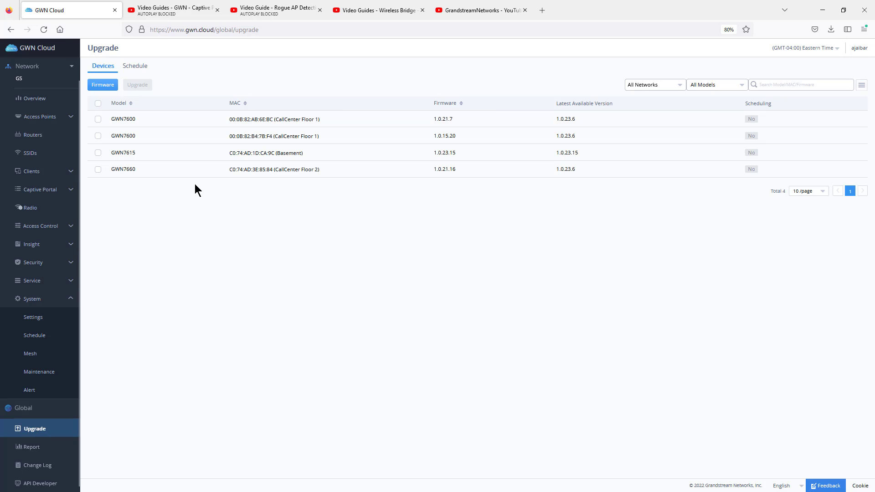
left_click(98, 136)
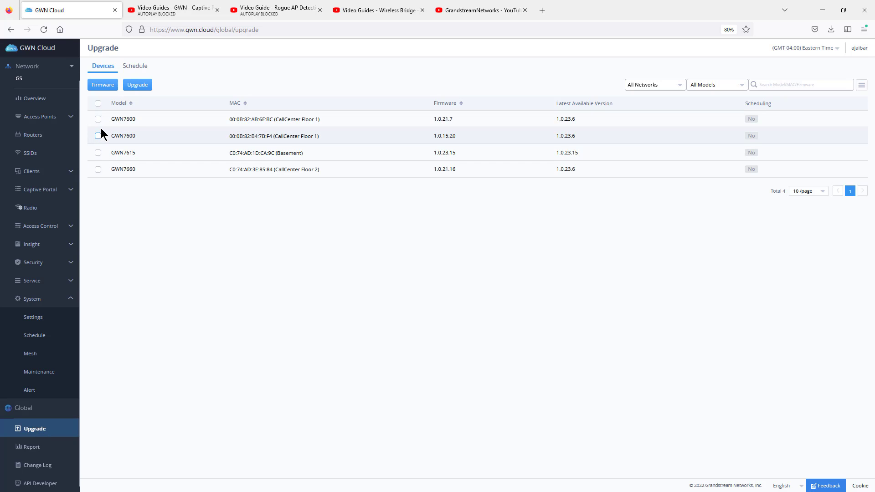
left_click(134, 83)
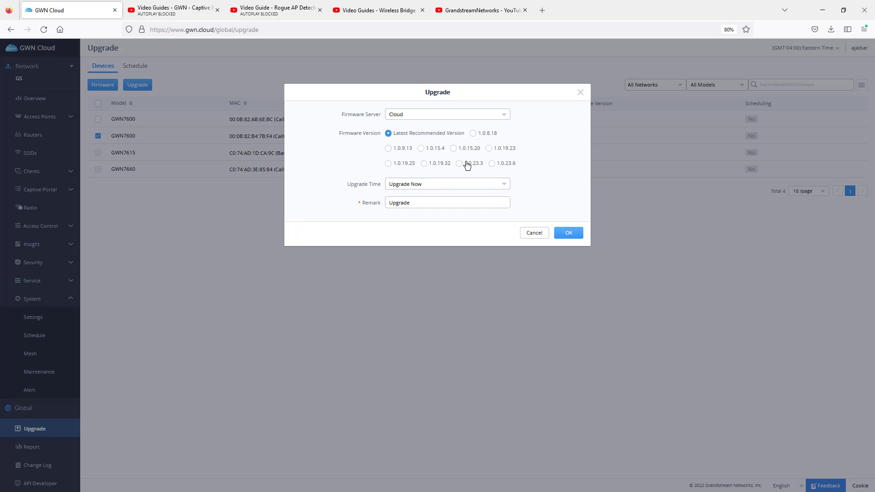
left_click(417, 189)
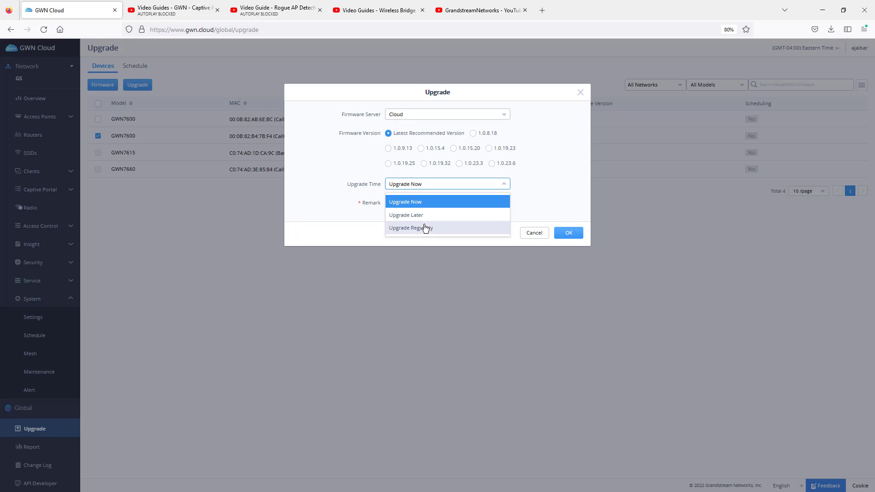
left_click(424, 216)
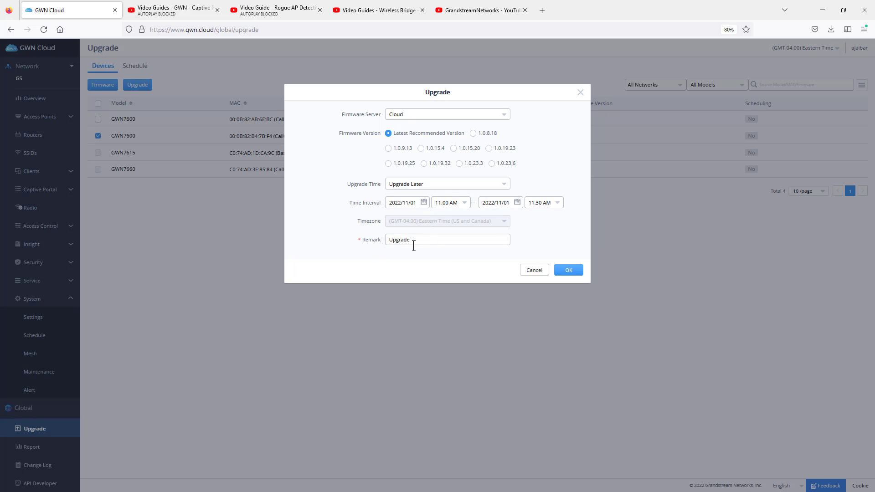
left_click(580, 93)
left_click(582, 95)
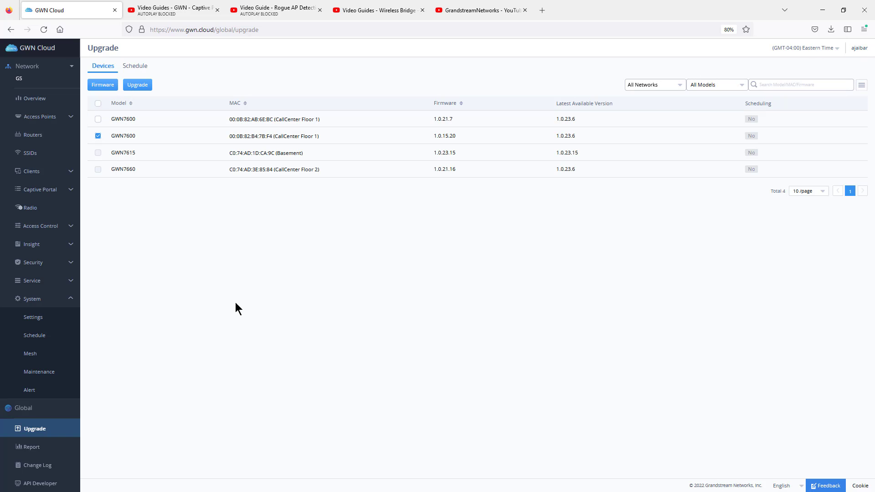
Step: Collapse the System section and open the account's Users management page
left_click(32, 301)
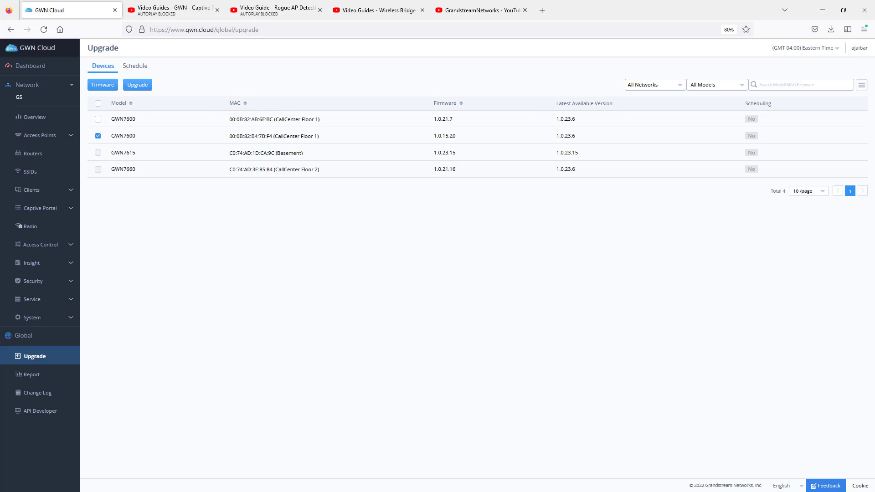
left_click(862, 49)
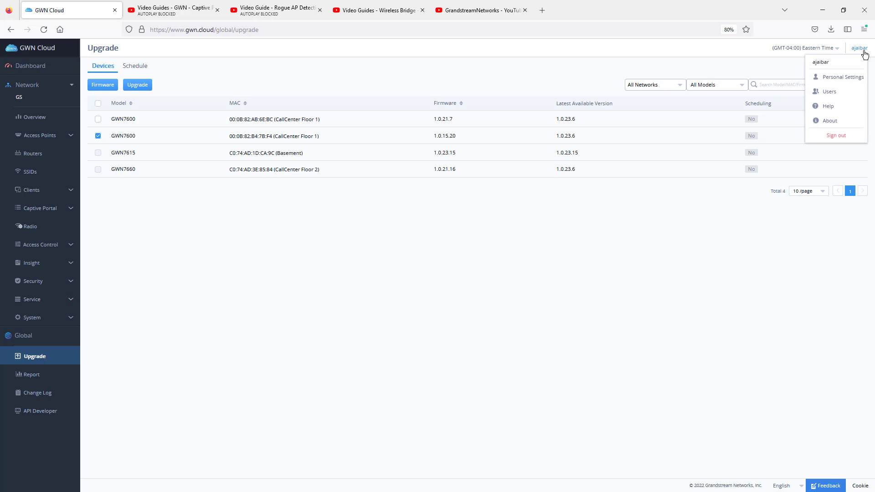
left_click(848, 94)
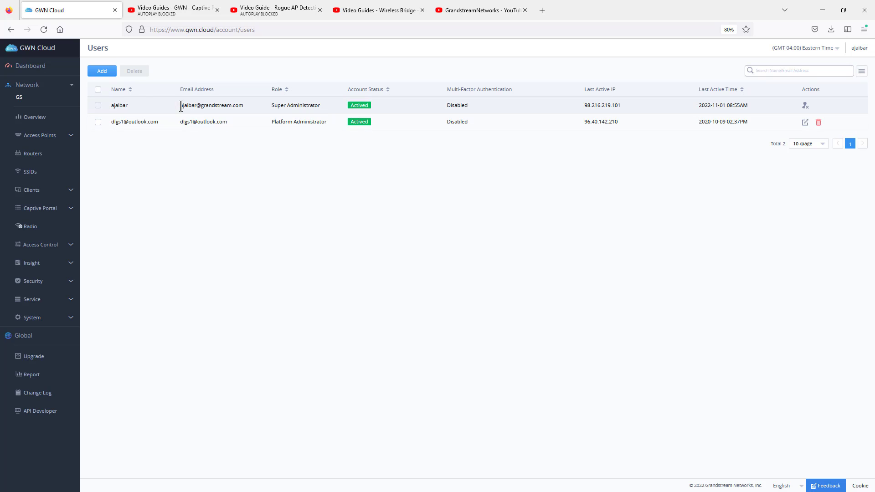
Step: Fill in a new user with the contact's email, the Network Administrator privilege and access to the GS network
left_click(98, 72)
left_click(414, 122)
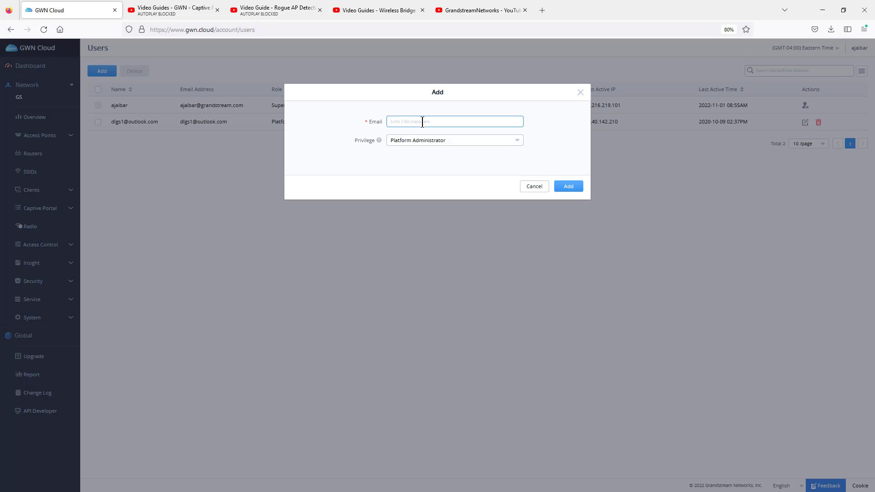
left_click(426, 142)
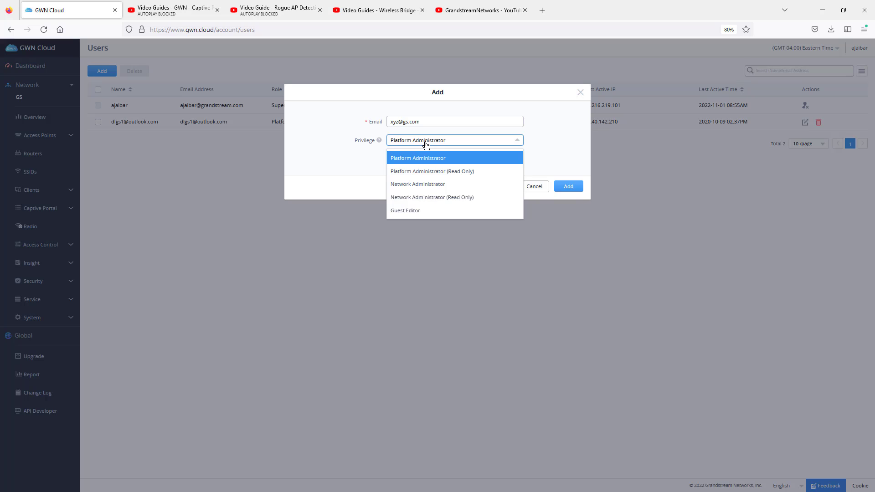
left_click(442, 187)
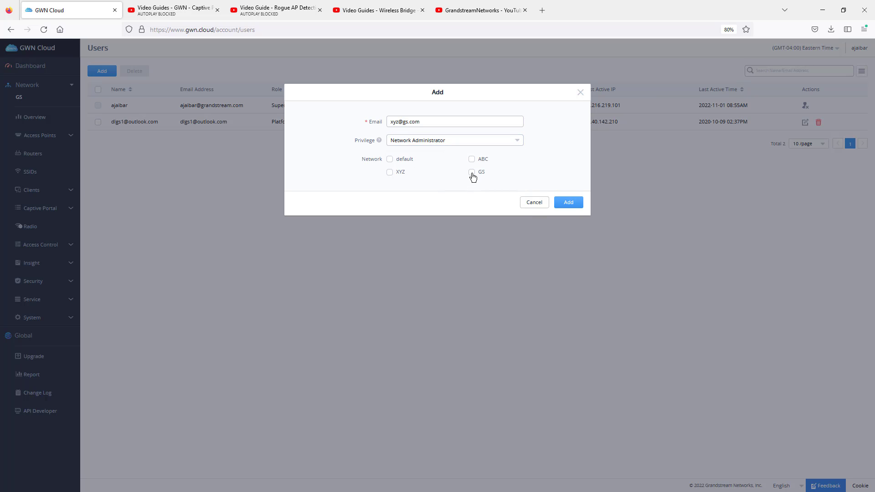
left_click(472, 173)
Step: Try the Network Administrator (Read Only) privilege for the new user and discard the form without adding the account
left_click_drag(438, 121, 339, 116)
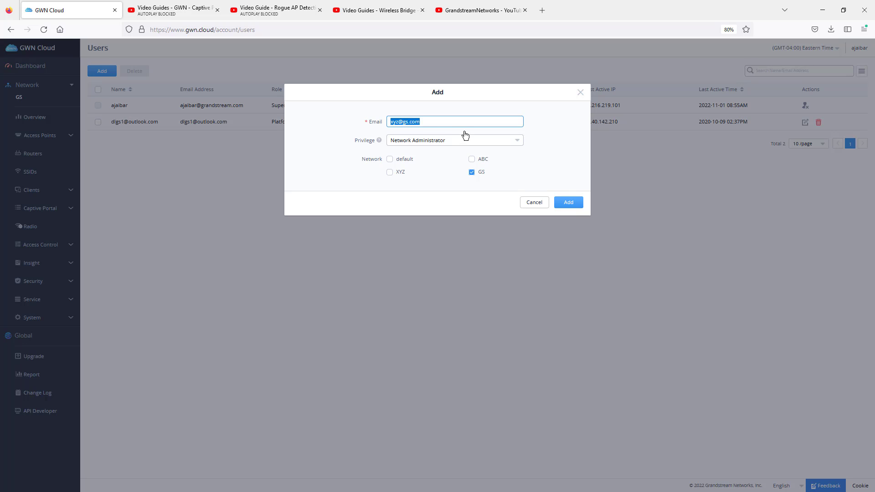
left_click(432, 123)
left_click_drag(431, 123, 385, 115)
left_click(439, 139)
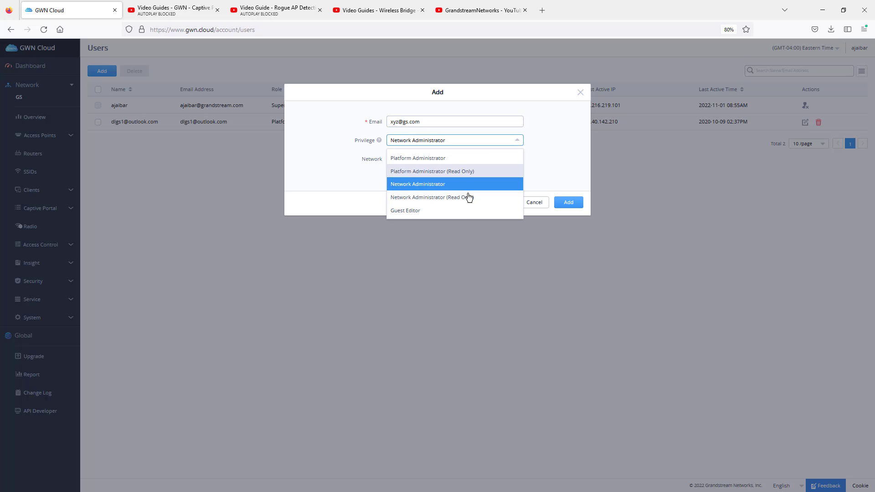
left_click(469, 197)
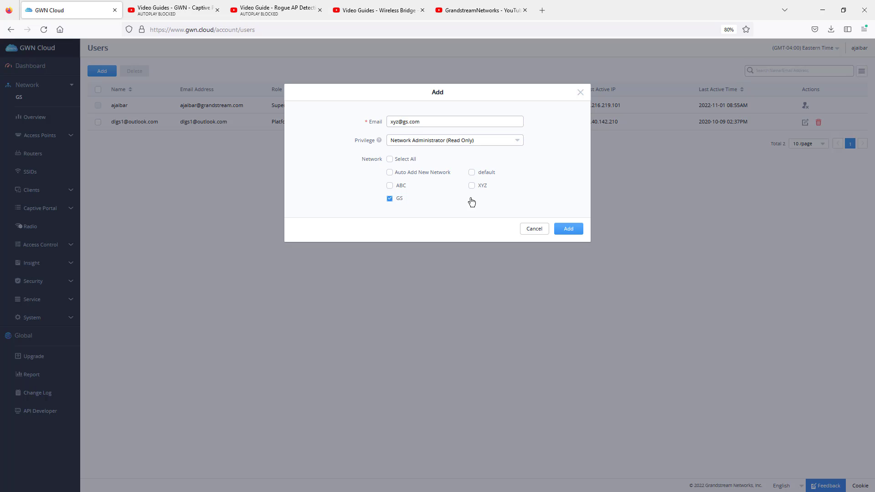
left_click(580, 93)
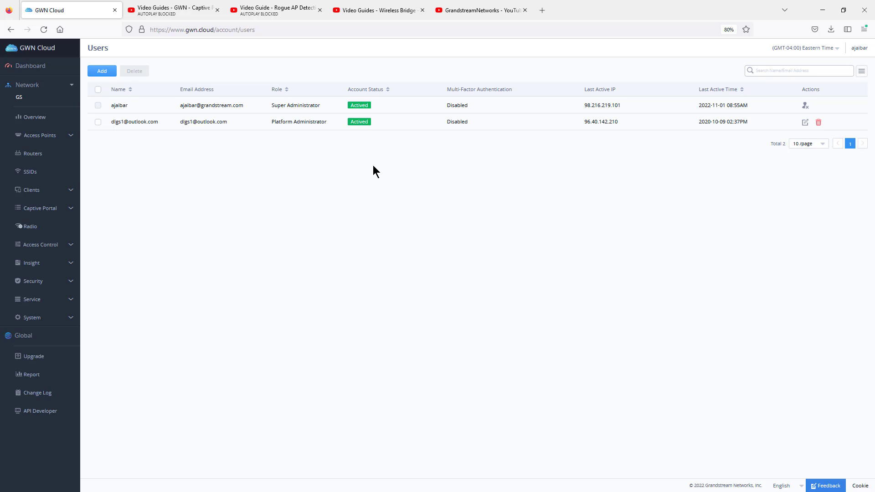
Step: Open the Grandstream Academy site, academy.grandstream.com, in a new browser tab
left_click(542, 10)
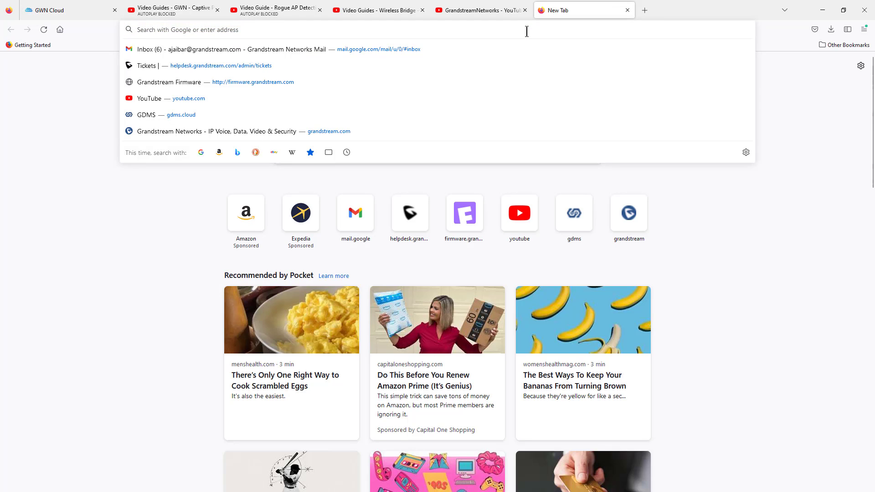
type("academ")
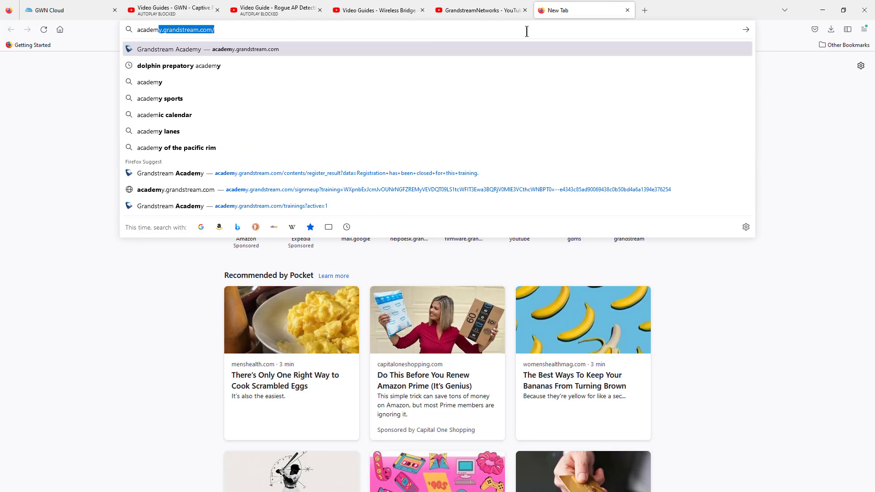
type("y")
key("Return")
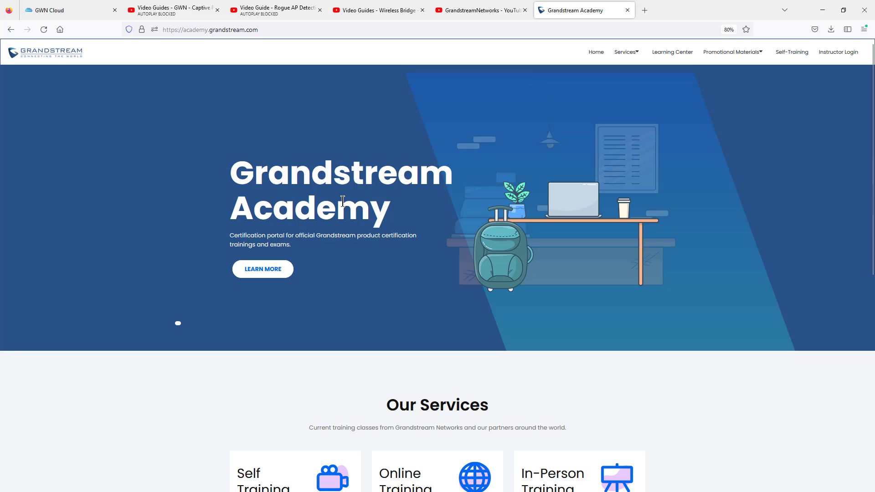
Step: Browse the academy's training services and open the self-training course Grandstream Certified Specialist - Networking Solution
scroll(342, 201, "down", 3)
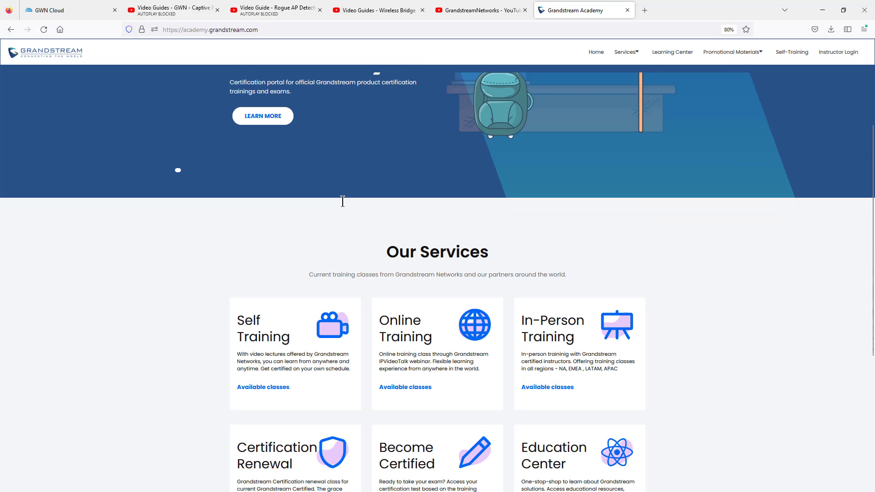
left_click(407, 324)
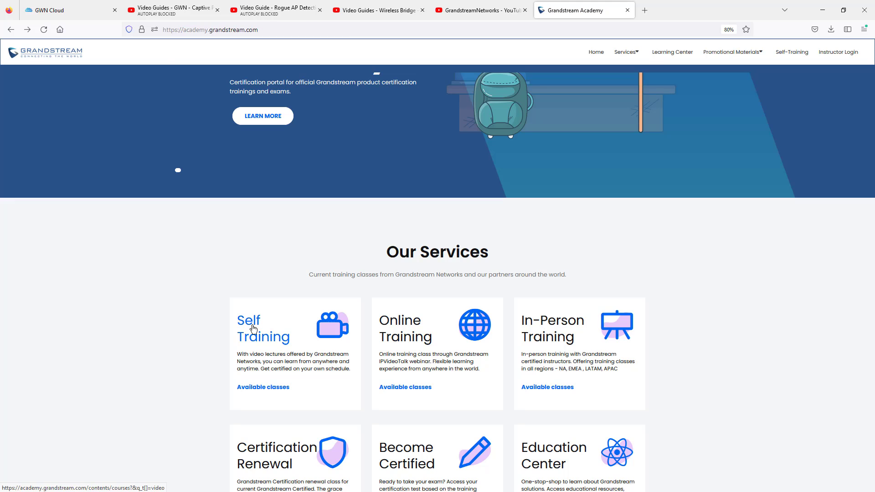
left_click(253, 328)
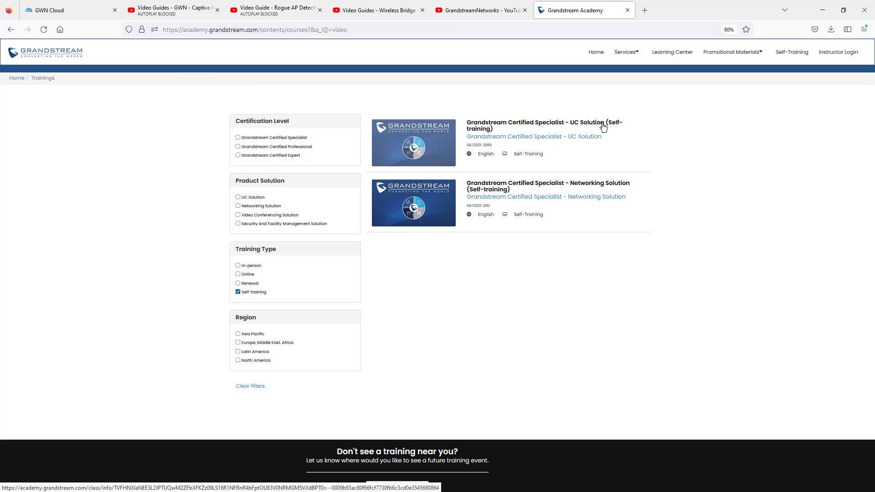
left_click(554, 187)
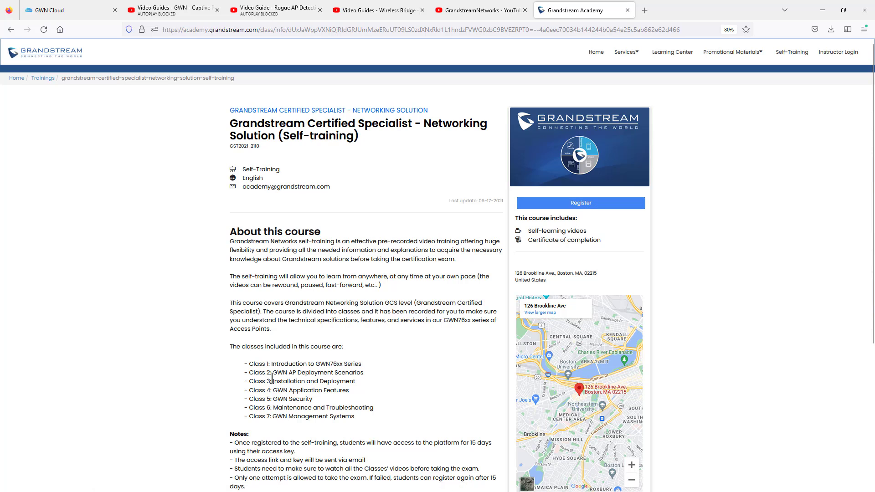
Step: Review the course description and notes, highlighting the list of included classes
scroll(294, 362, "down", 3)
scroll(294, 363, "down", 3)
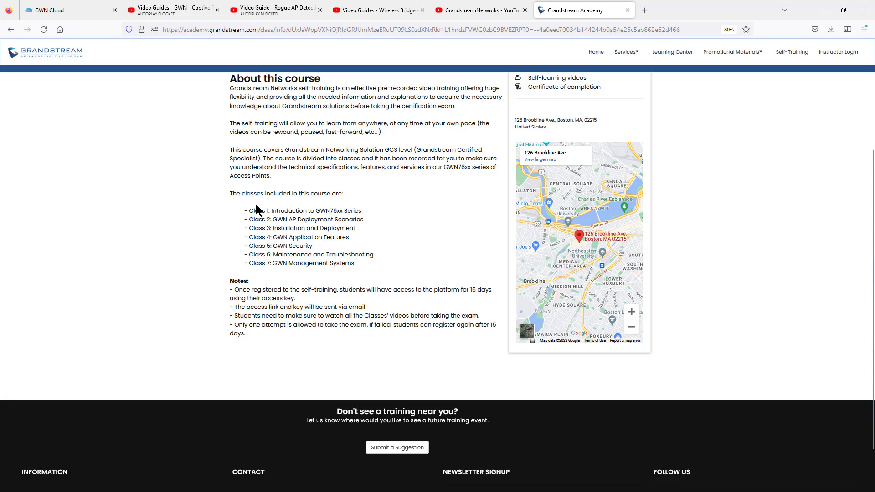
left_click_drag(250, 211, 364, 269)
left_click(431, 227)
scroll(374, 286, "up", 4)
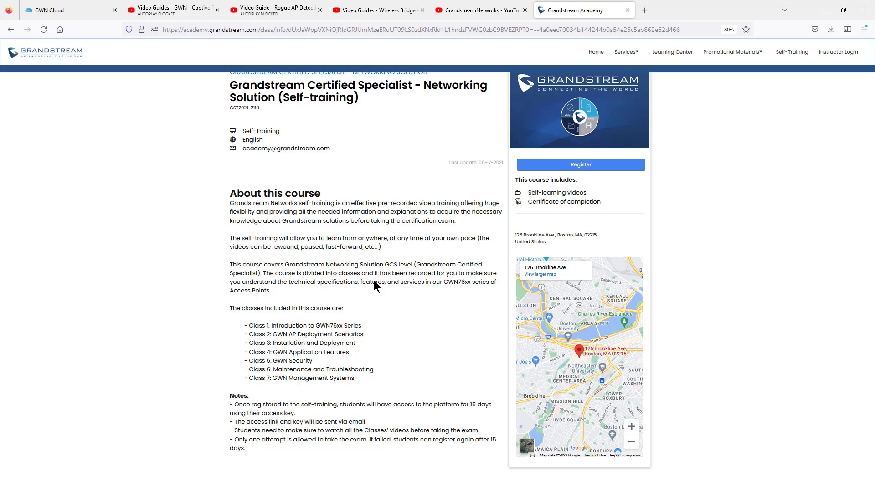
scroll(374, 286, "up", 2)
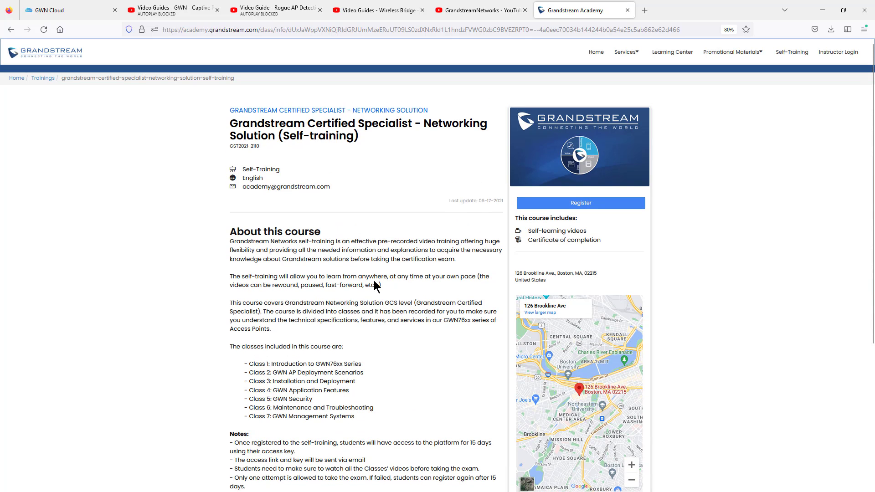